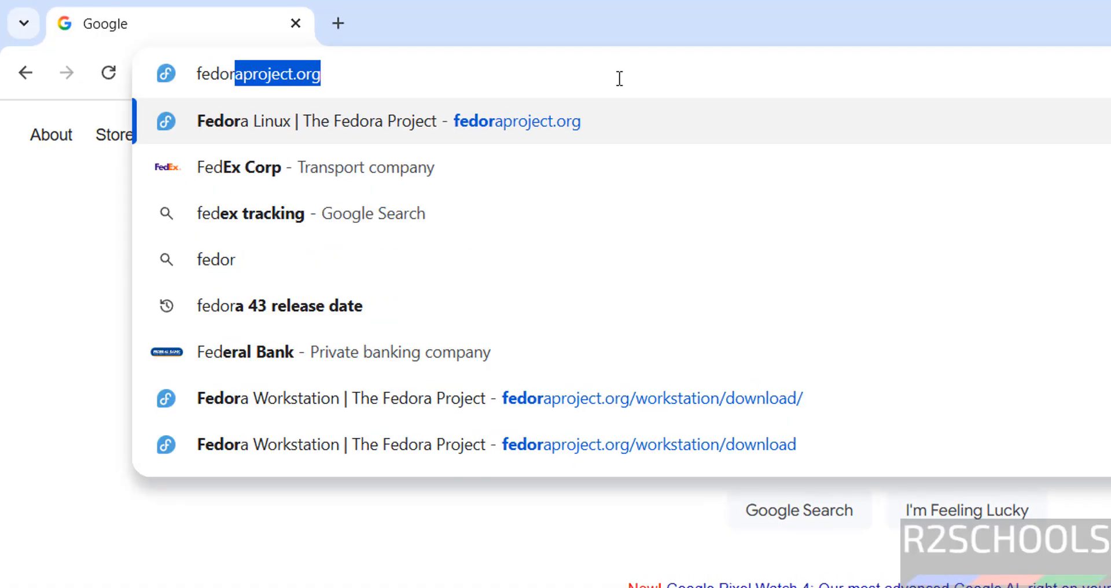
Step: Open fedoraproject.org and go to the KDE Plasma edition page
{"action": "key", "text": "End"}
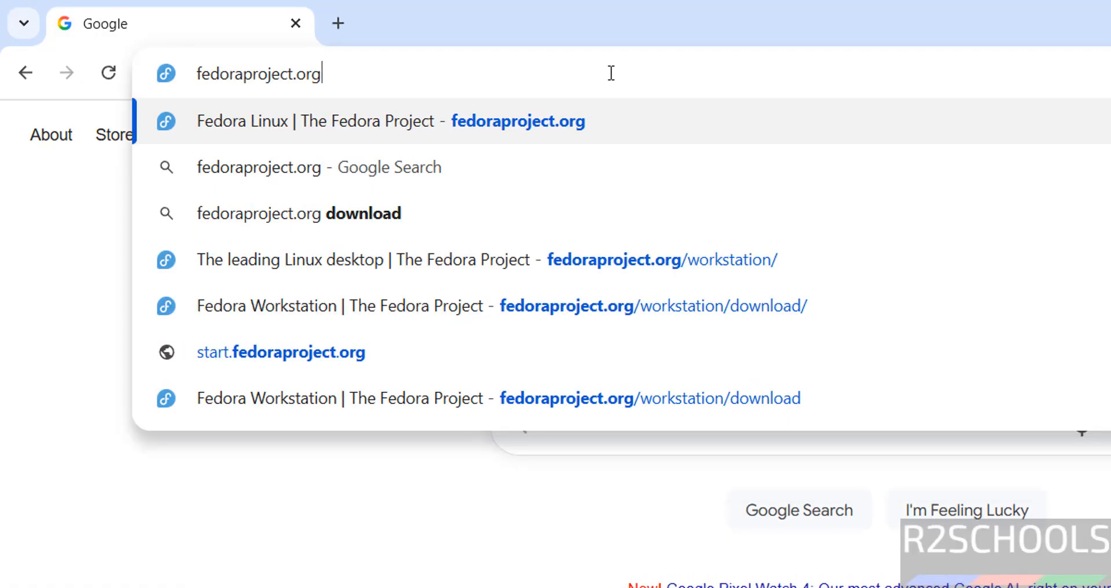
{"action": "key", "text": "Return"}
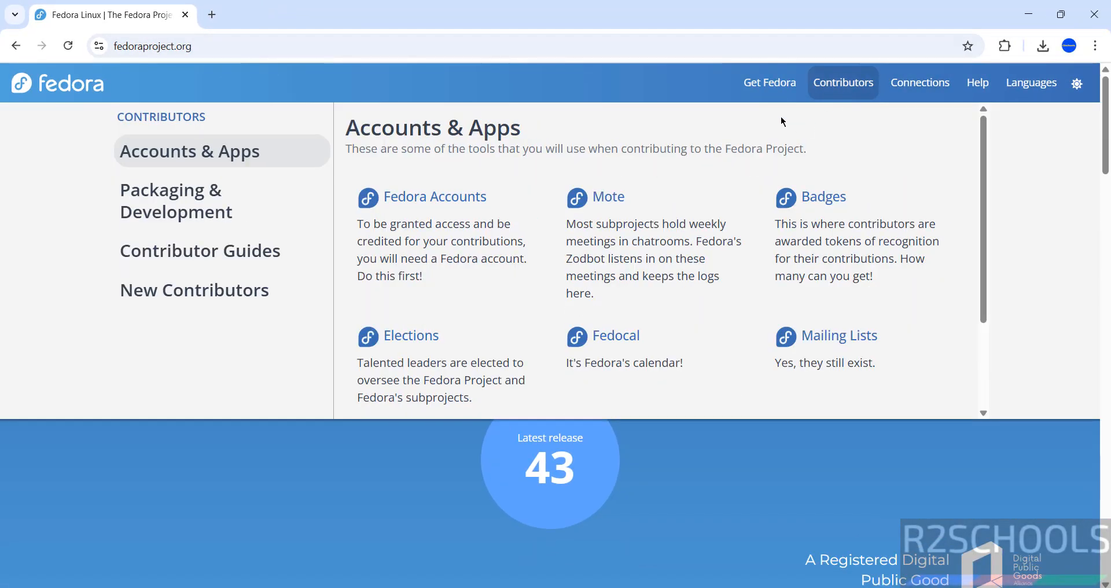
{"action": "mouse_move", "coordinate": [777, 96]}
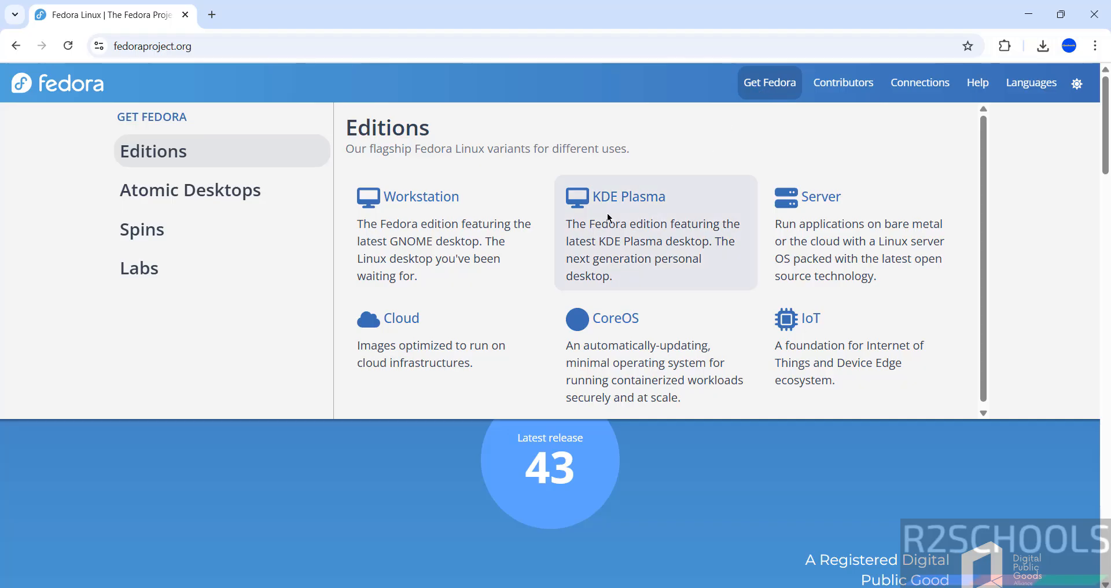
{"action": "left_click", "coordinate": [622, 207]}
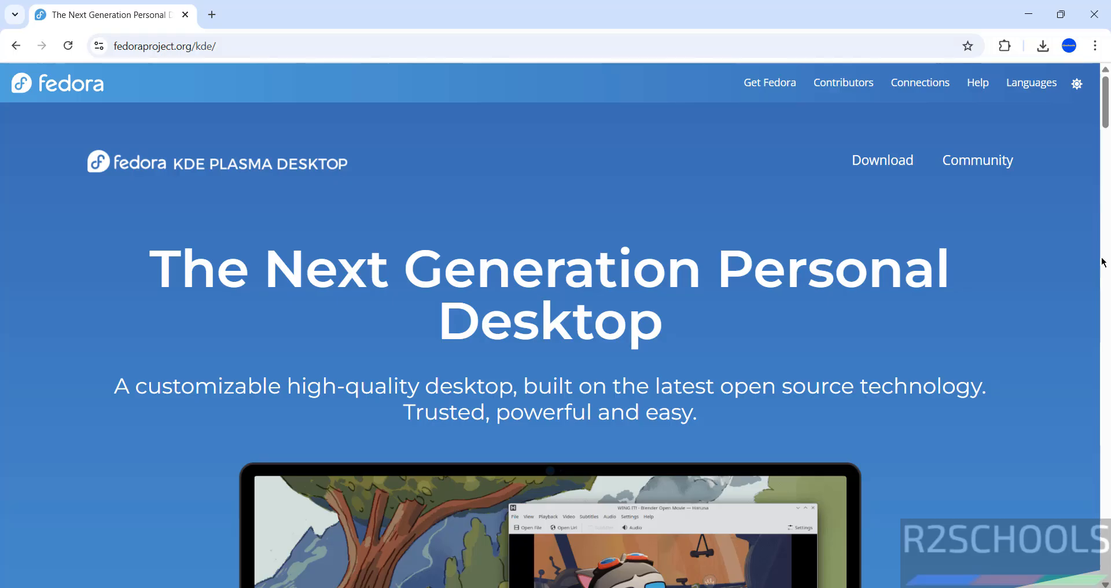
Step: Start downloading the Fedora KDE Plasma Desktop 43 Live ISO for x86_64, then cancel and remove that download in the download history
{"action": "scroll", "coordinate": [1099, 258], "scroll_direction": "down", "scroll_amount": 8}
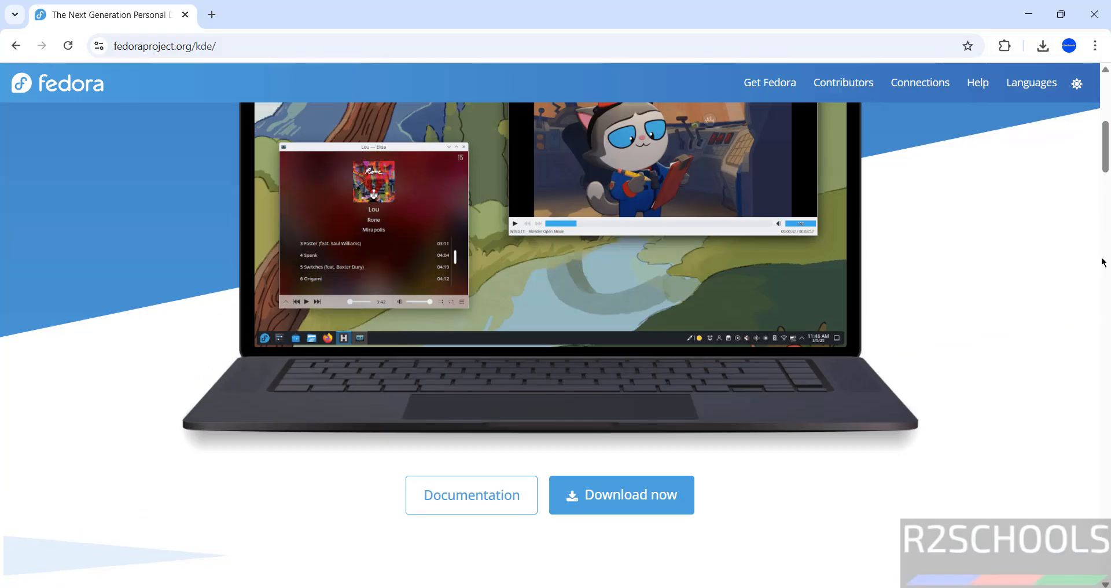
{"action": "left_click", "coordinate": [614, 501]}
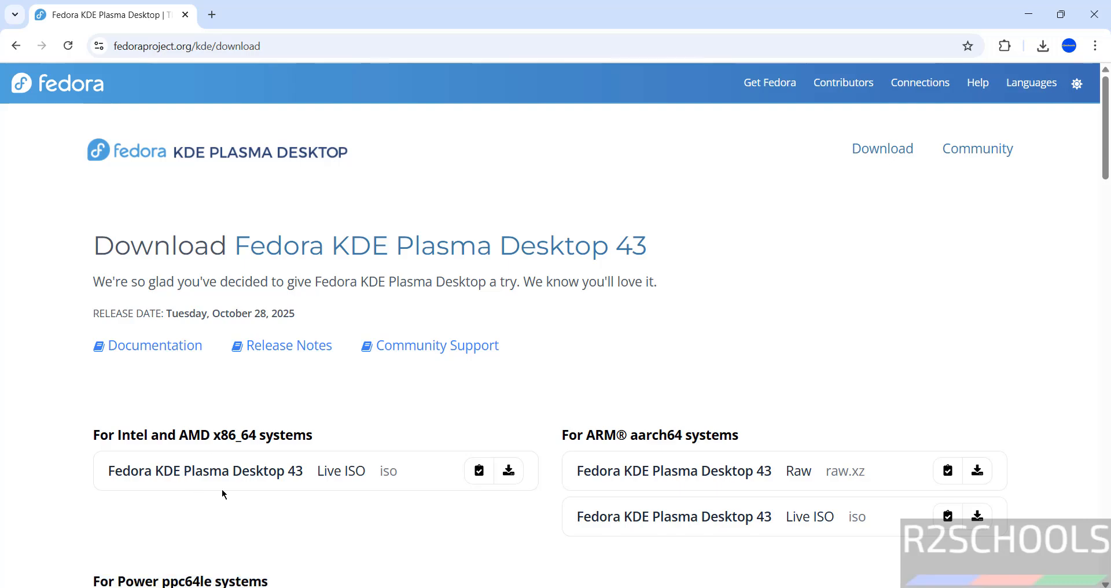
{"action": "left_click", "coordinate": [512, 476]}
{"action": "key", "text": "ctrl+j"}
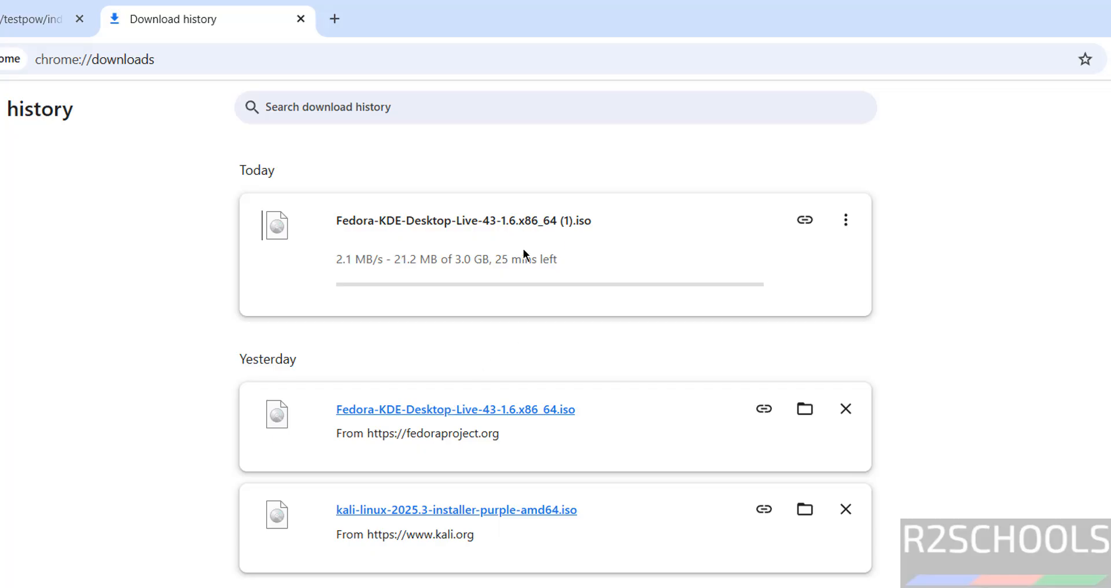
{"action": "left_click", "coordinate": [845, 219]}
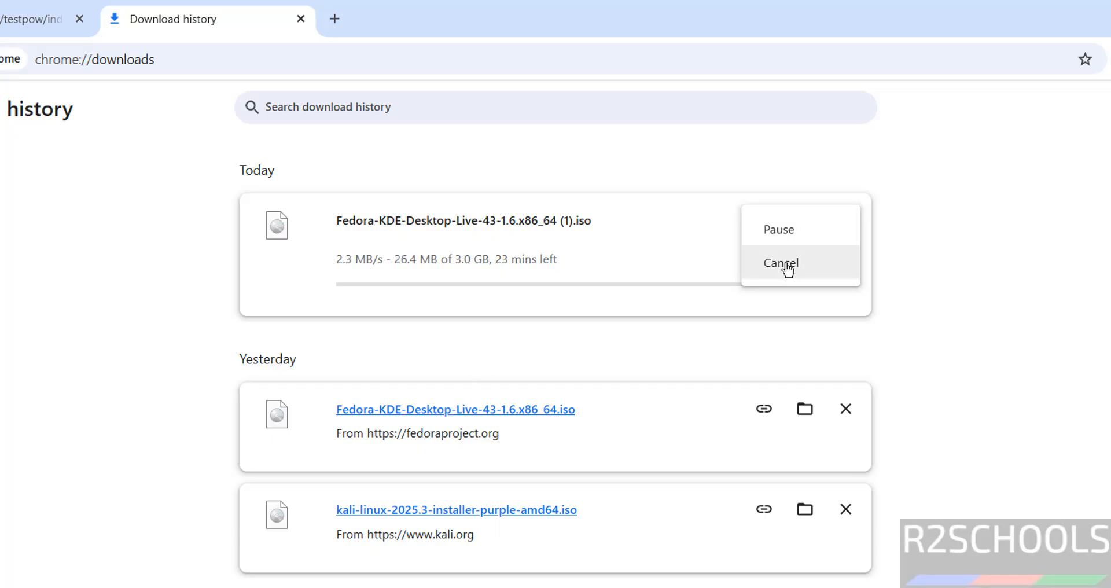
{"action": "left_click", "coordinate": [786, 265]}
{"action": "left_click", "coordinate": [845, 221]}
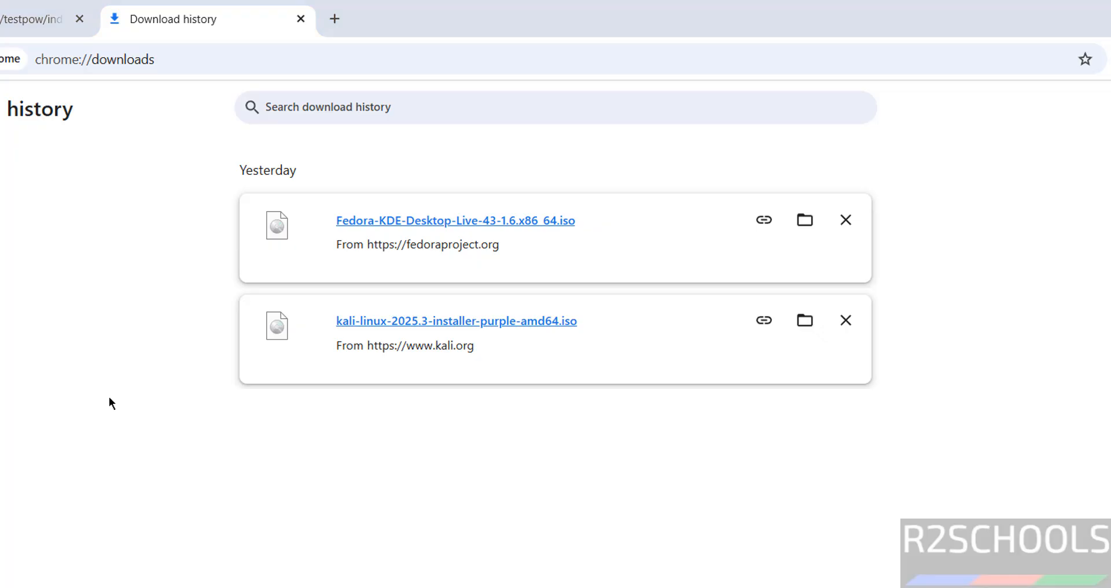
Step: Launch Oracle VirtualBox from the system search
{"action": "key", "text": "super"}
{"action": "type", "text": "virtua"}
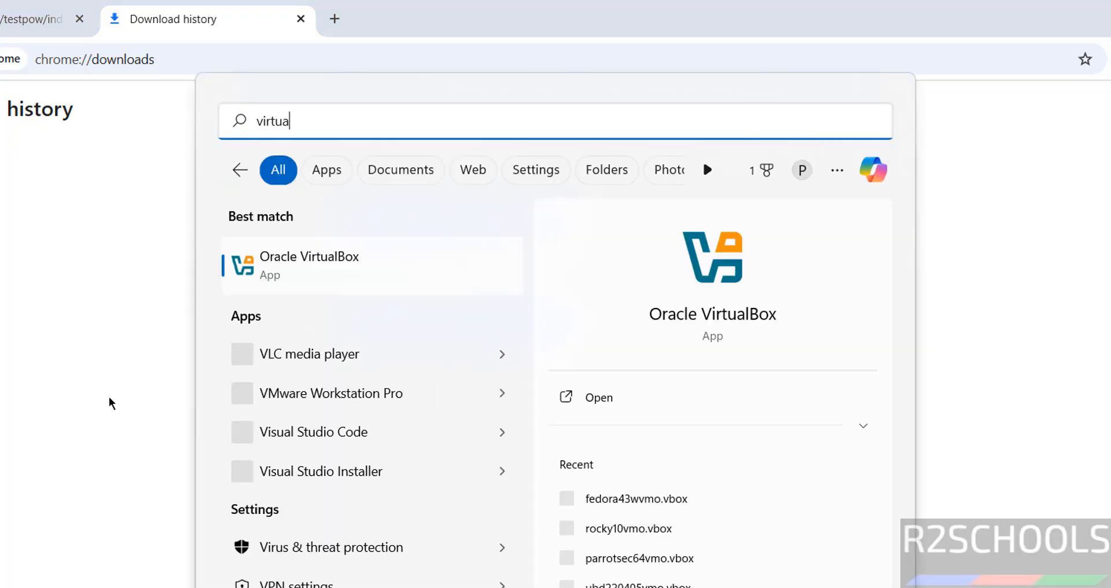
{"action": "left_click", "coordinate": [277, 263]}
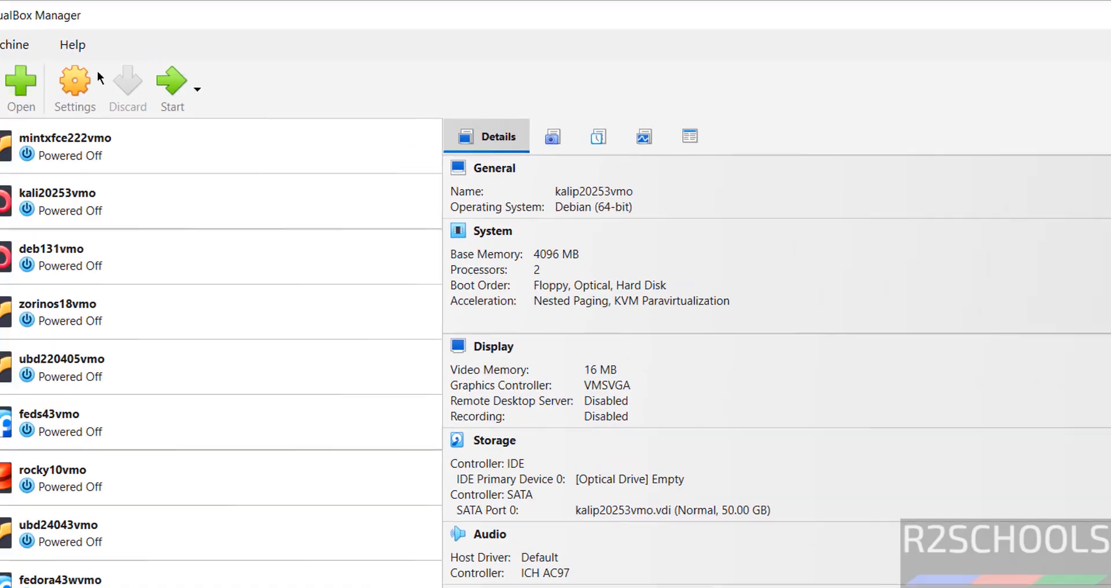
Step: Start a new virtual machine and name it fed43kdevmo
{"action": "left_click", "coordinate": [95, 54]}
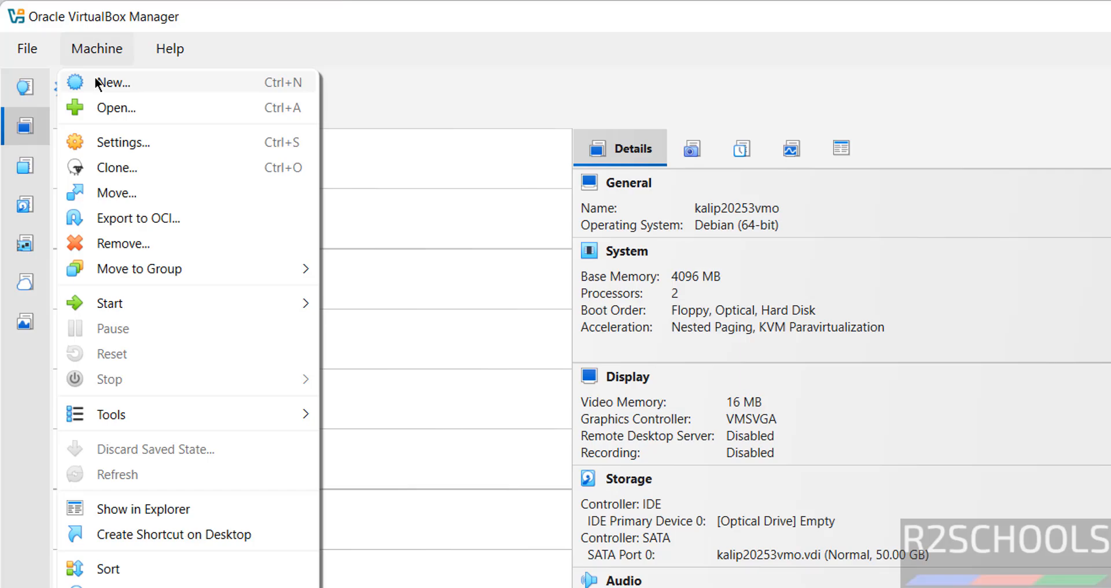
{"action": "left_click", "coordinate": [97, 84]}
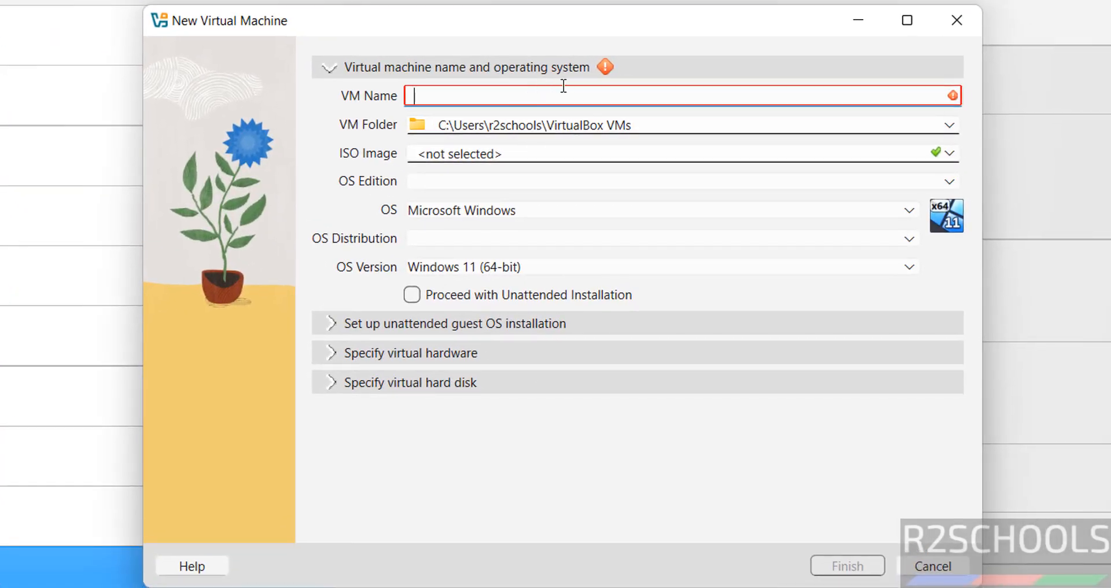
{"action": "type", "text": "fed"}
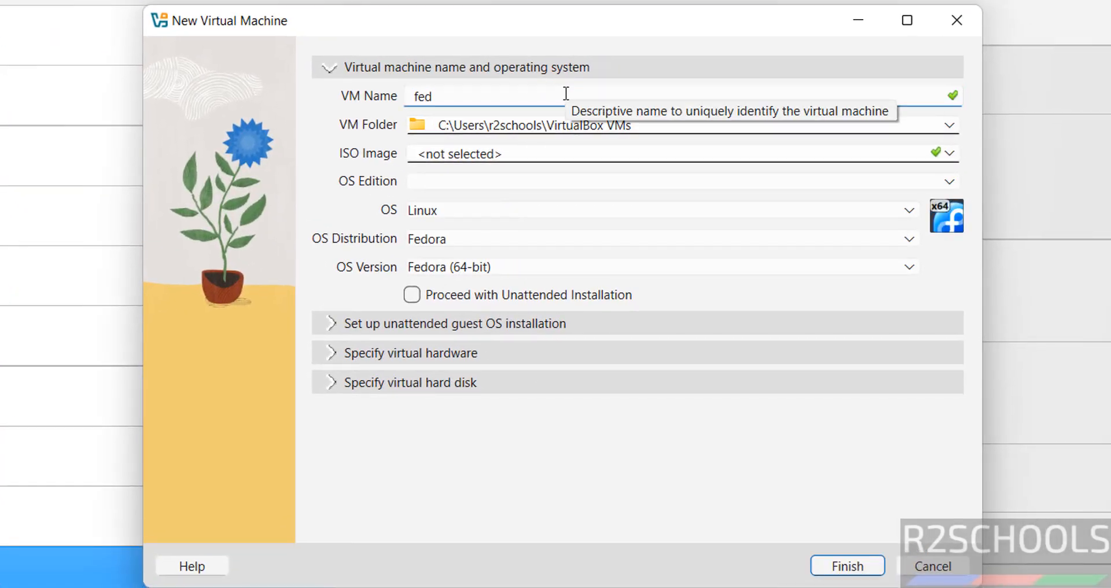
{"action": "type", "text": "43kdevmo"}
{"action": "key", "text": "ctrl+a"}
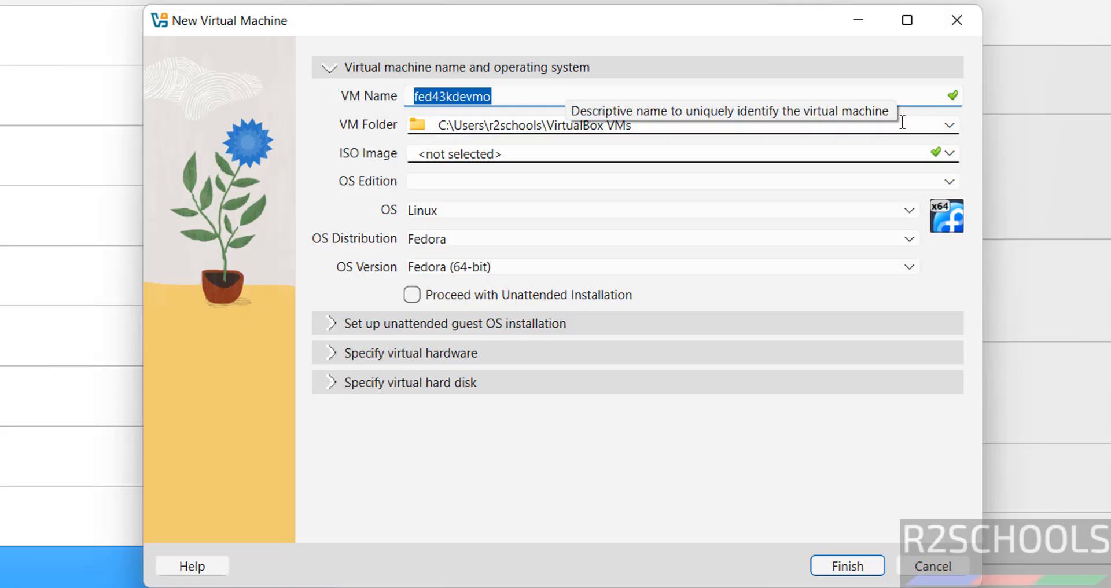
Step: Set the VM folder to a new folder fed43kdevmo created inside E:\VMS
{"action": "left_click", "coordinate": [949, 128]}
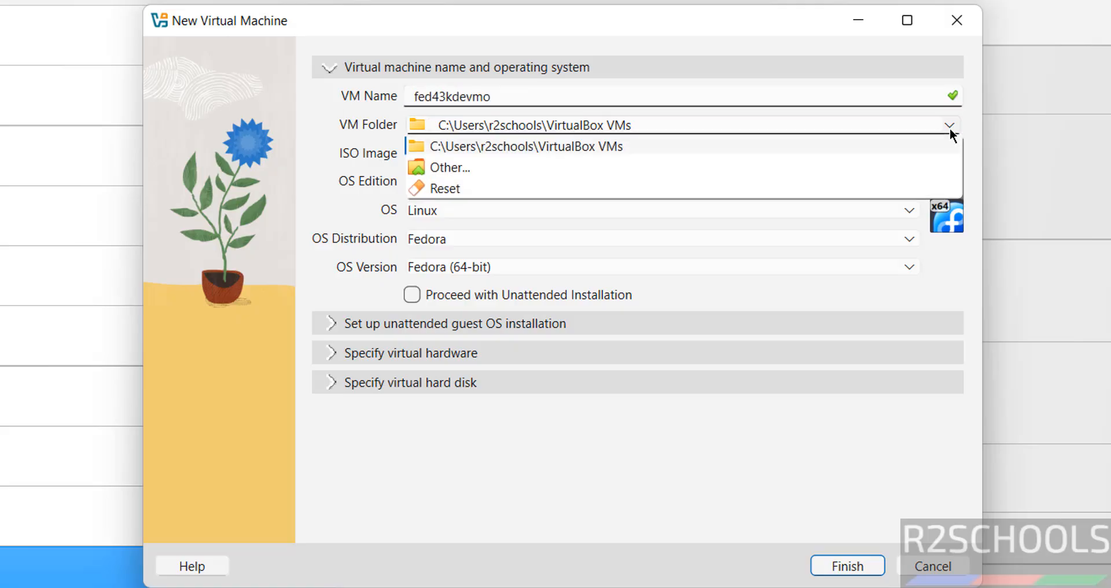
{"action": "left_click", "coordinate": [674, 151]}
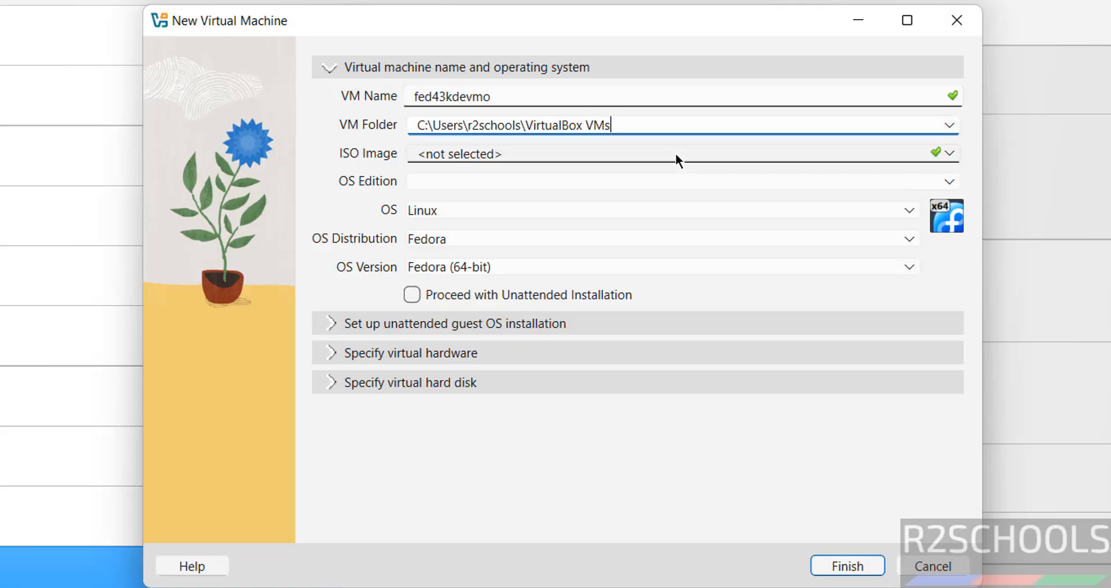
{"action": "left_click", "coordinate": [950, 129]}
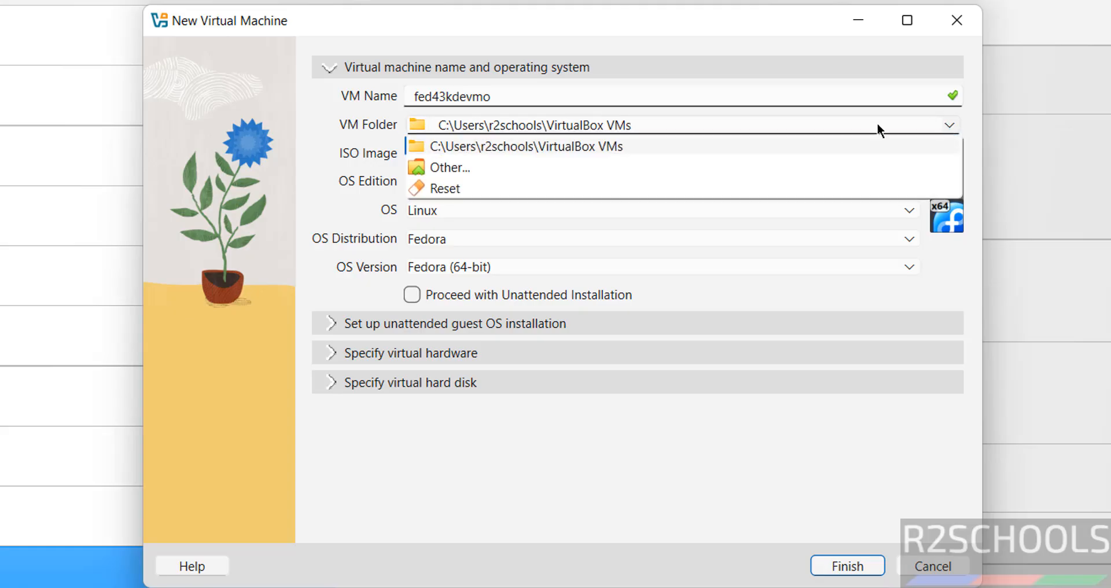
{"action": "left_click", "coordinate": [494, 170]}
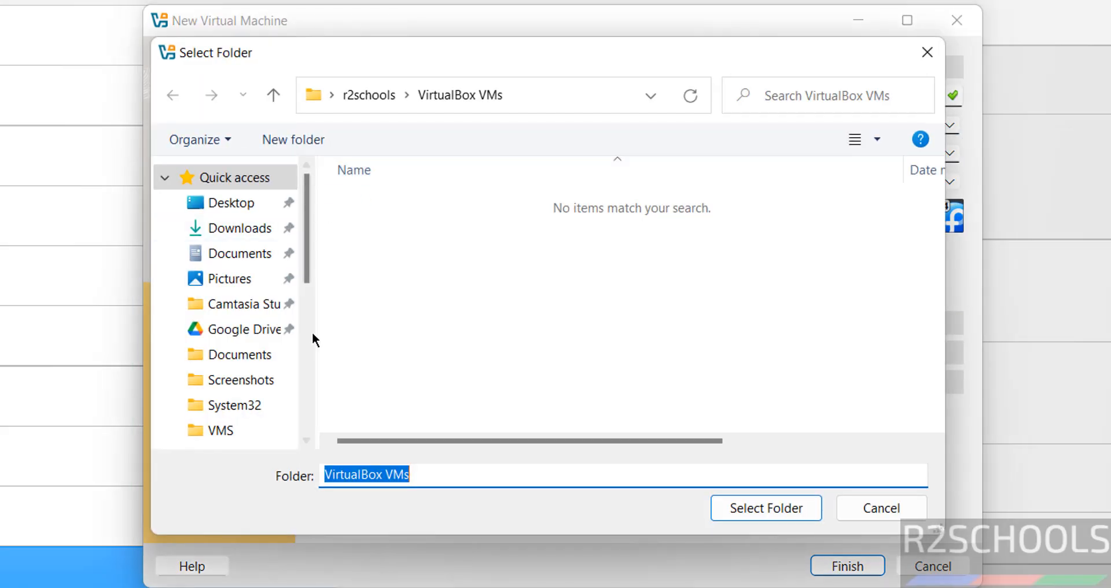
{"action": "left_click", "coordinate": [304, 352]}
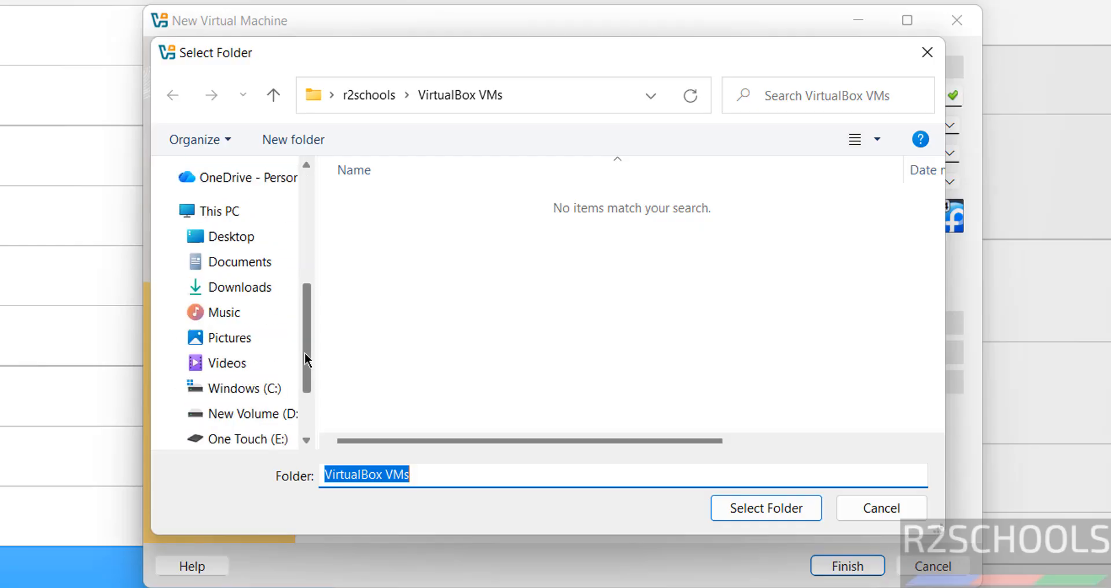
{"action": "left_click", "coordinate": [255, 439]}
{"action": "double_click", "coordinate": [361, 358]}
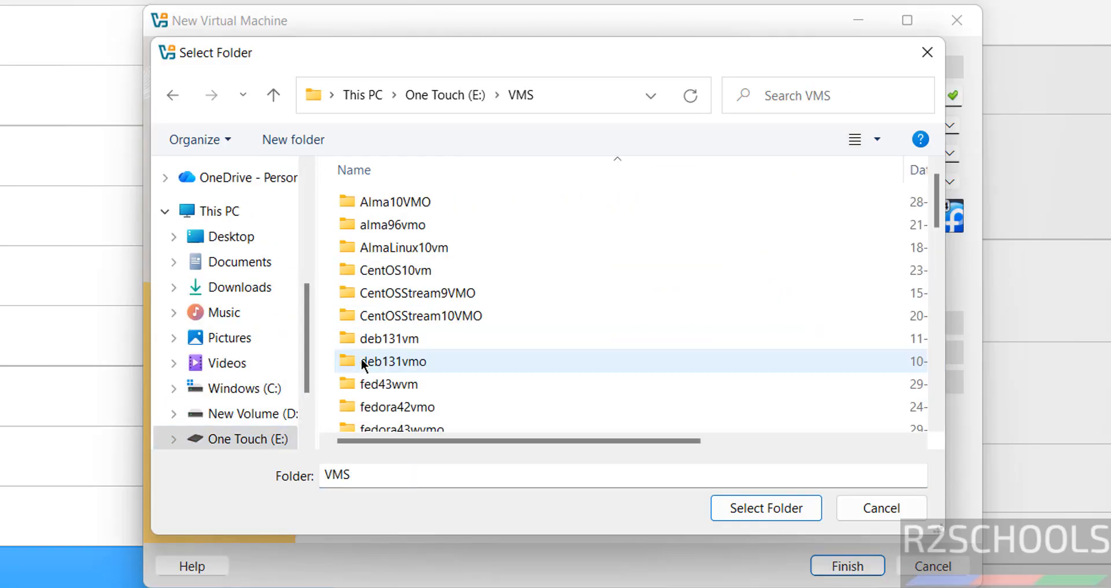
{"action": "left_click", "coordinate": [304, 137]}
{"action": "type", "text": "fed43kdevmo"}
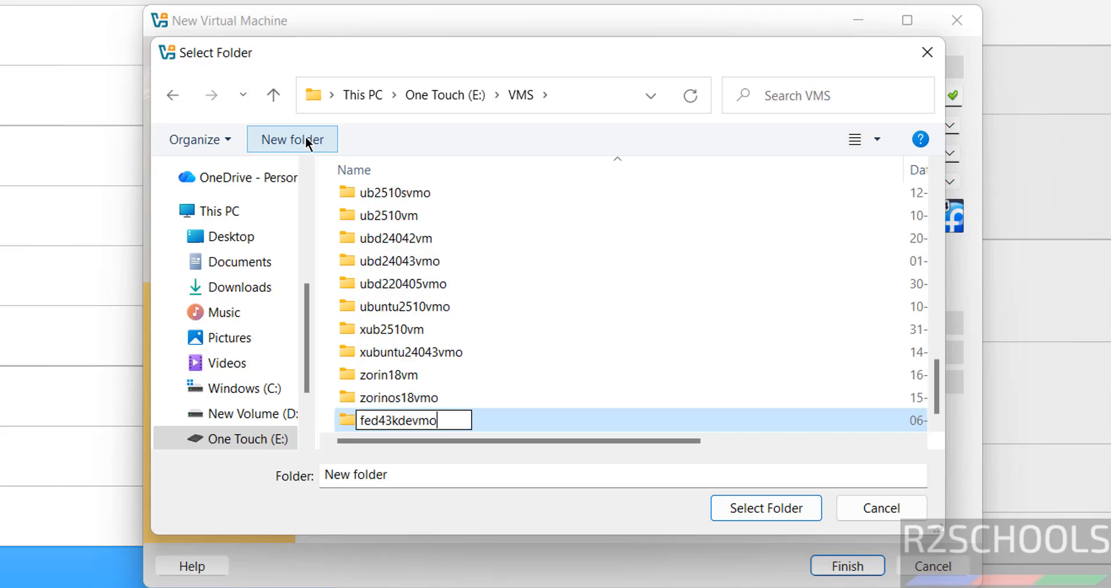
{"action": "key", "text": "Return"}
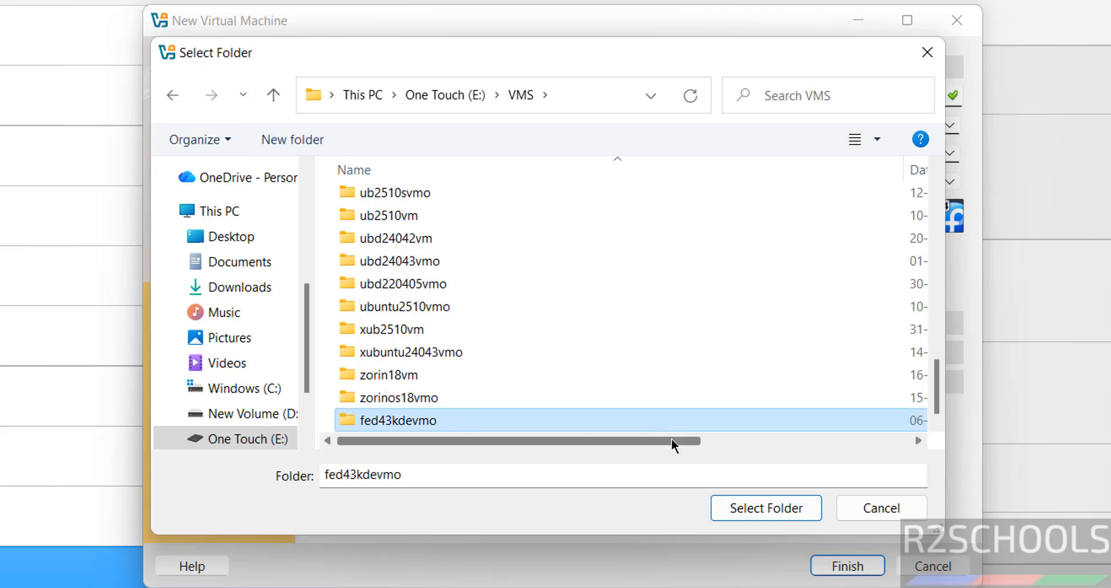
{"action": "left_click", "coordinate": [763, 519]}
Step: Choose Fedora-KDE-Desktop-Live-43-1.6.x86_64.iso from Downloads as the ISO image
{"action": "left_click", "coordinate": [908, 155]}
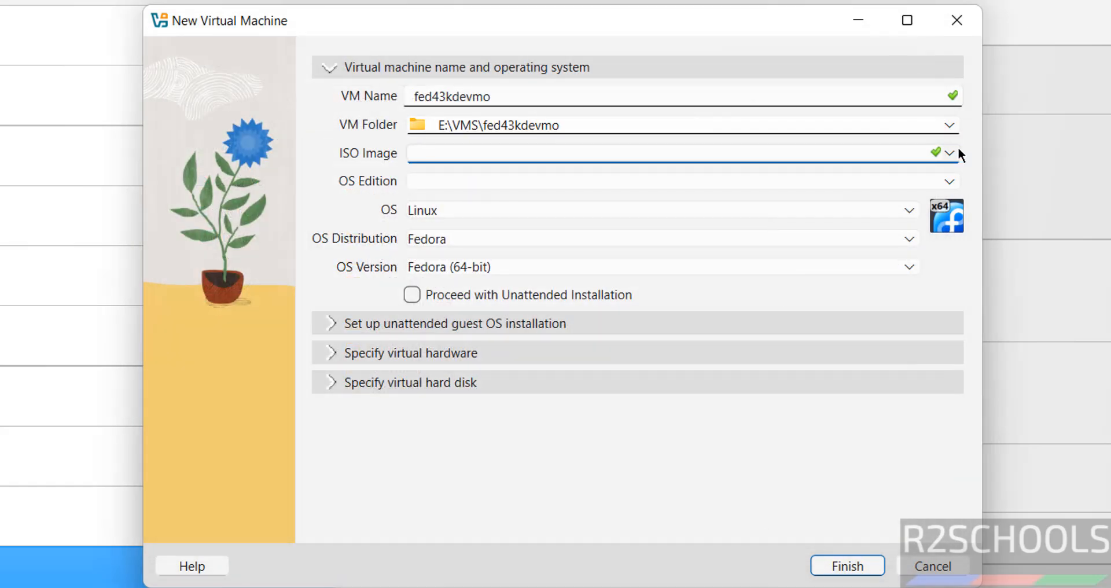
{"action": "left_click", "coordinate": [948, 155]}
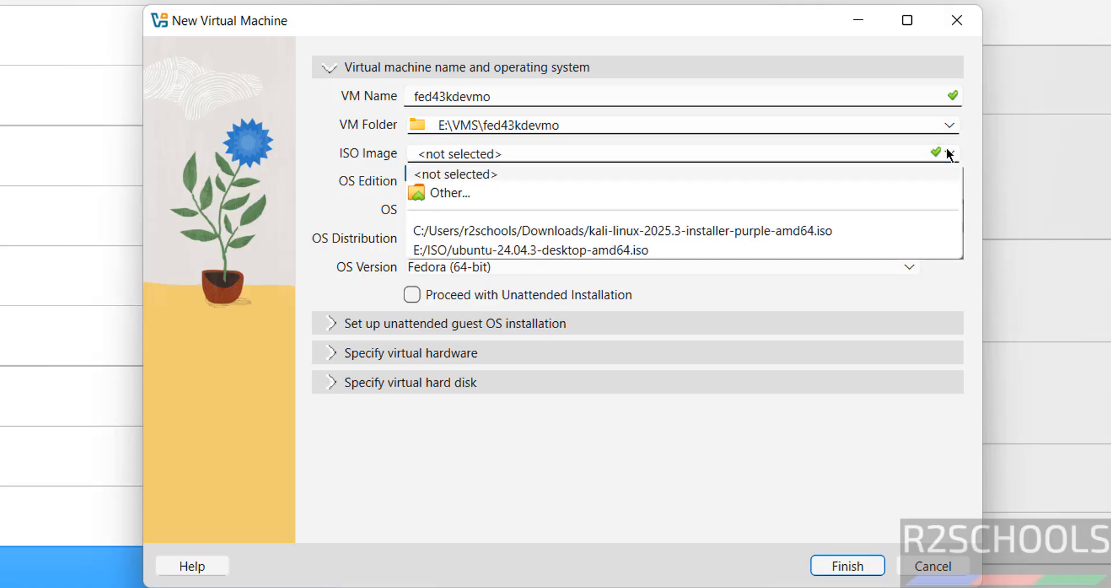
{"action": "left_click", "coordinate": [556, 194]}
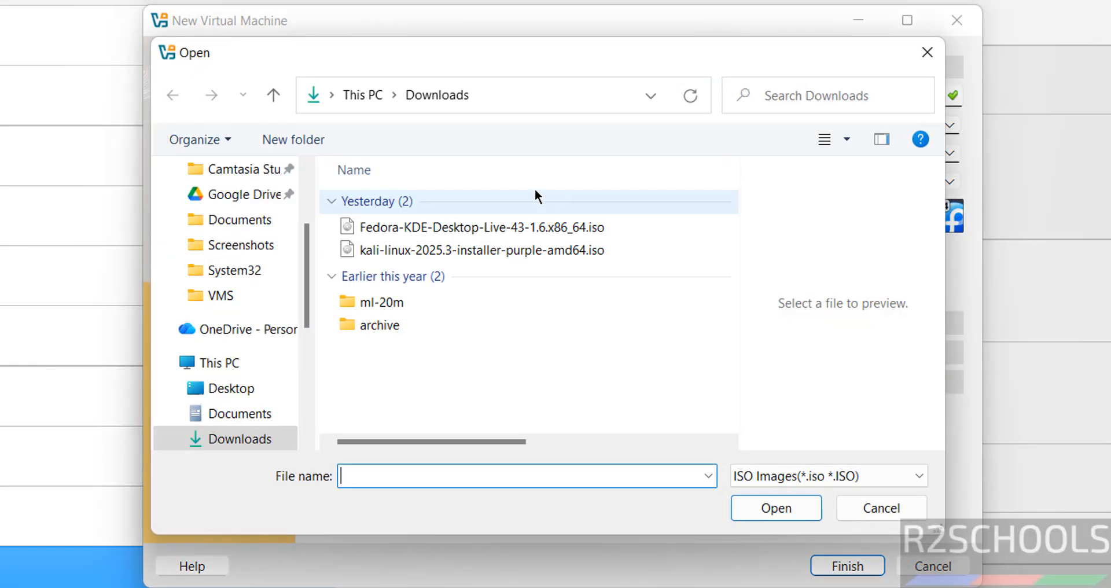
{"action": "left_click", "coordinate": [425, 226]}
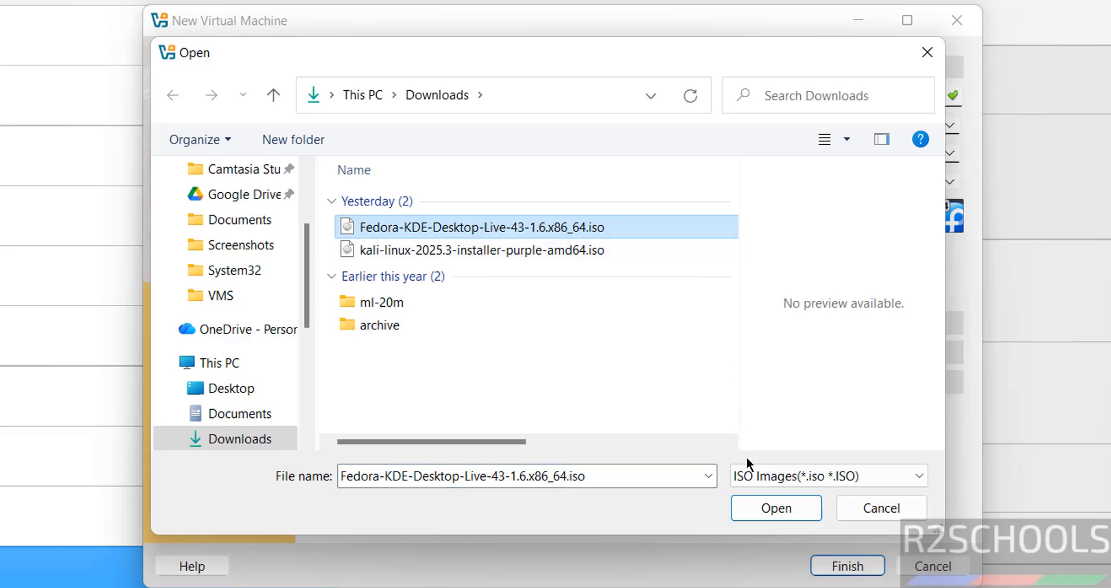
{"action": "left_click", "coordinate": [752, 509]}
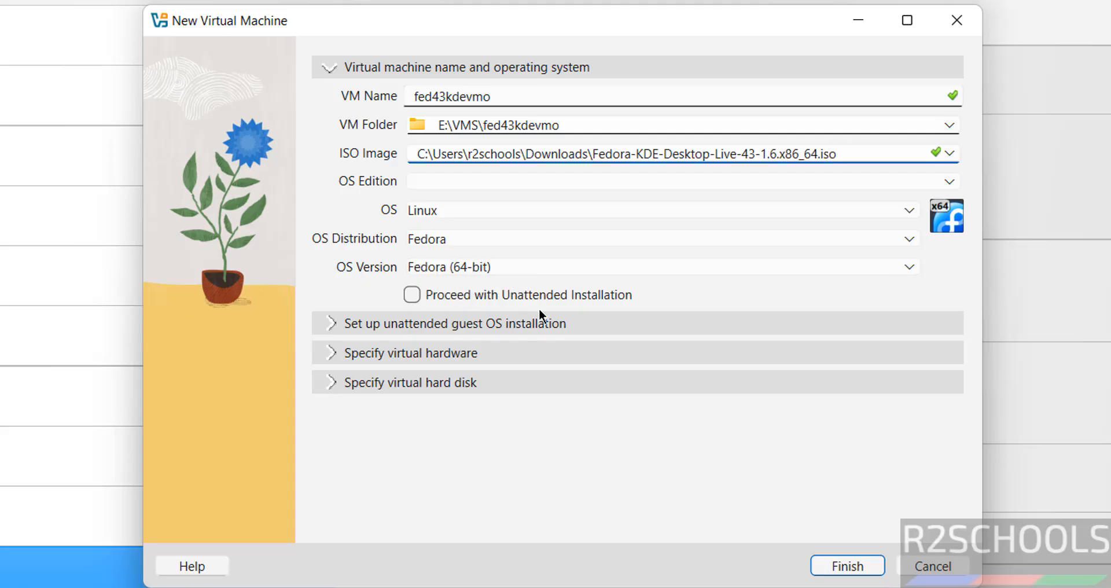
Step: Set the virtual hardware to 4096 MB base memory and 2 CPUs
{"action": "left_click", "coordinate": [445, 356]}
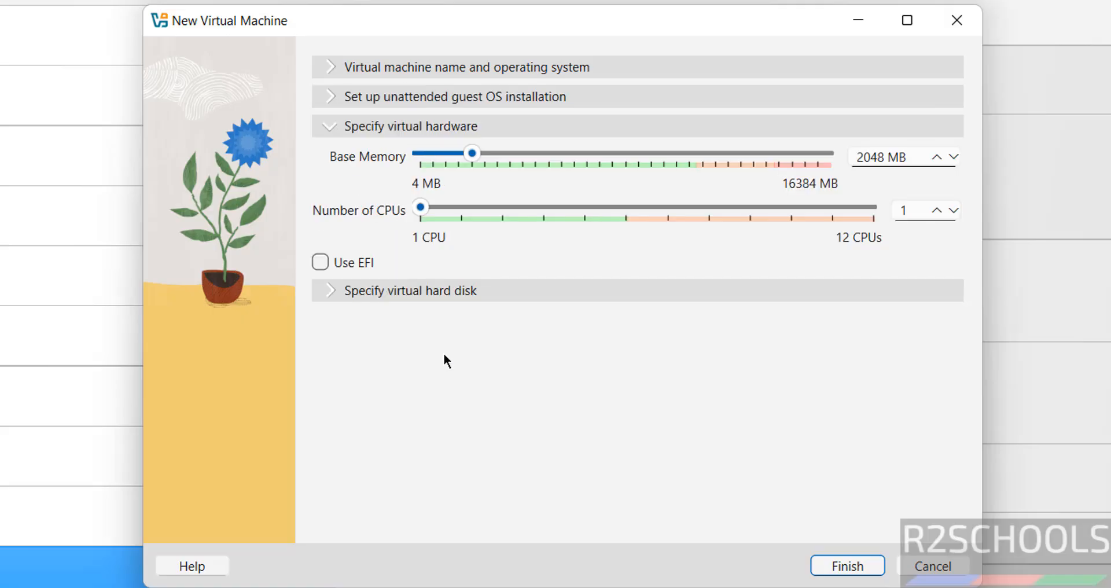
{"action": "double_click", "coordinate": [864, 158]}
{"action": "type", "text": "4096"}
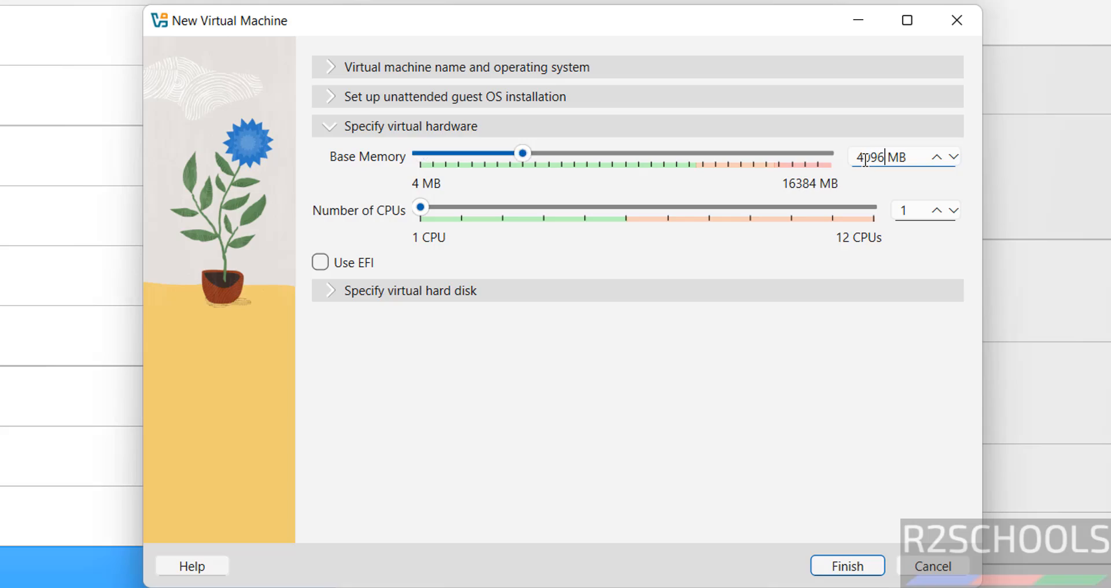
{"action": "key", "text": "Tab"}
{"action": "type", "text": "2"}
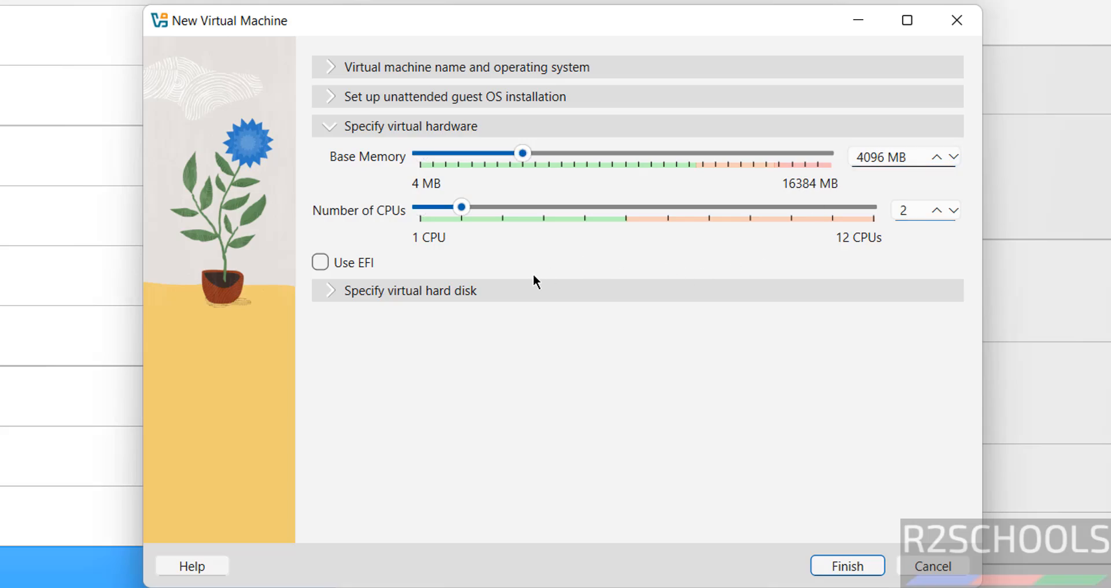
Step: Set the new virtual hard disk size to 50 GB and finish creating the virtual machine
{"action": "left_click", "coordinate": [533, 289]}
{"action": "double_click", "coordinate": [875, 267]}
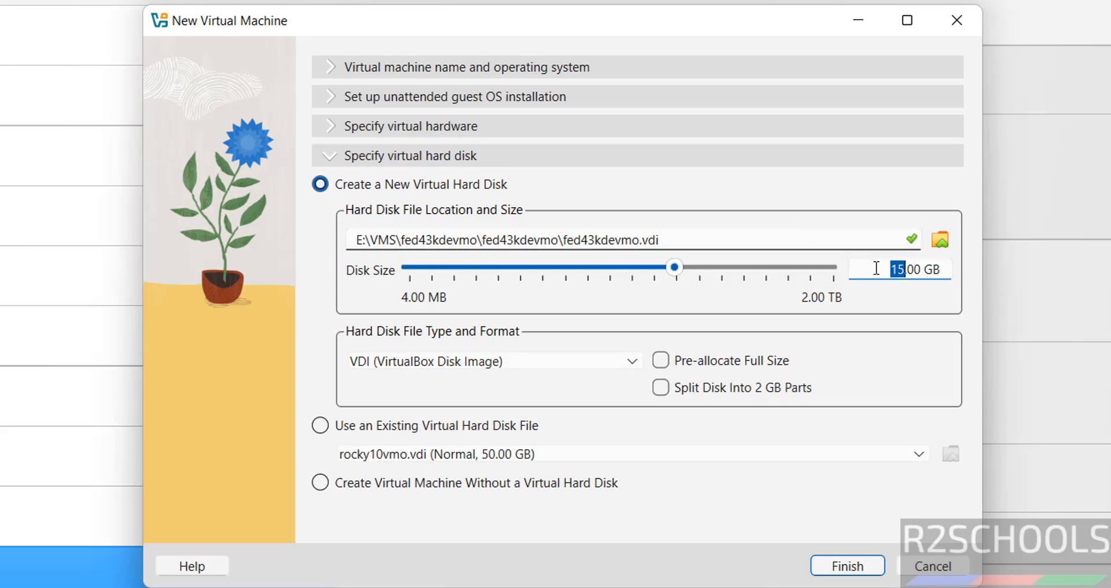
{"action": "type", "text": "50"}
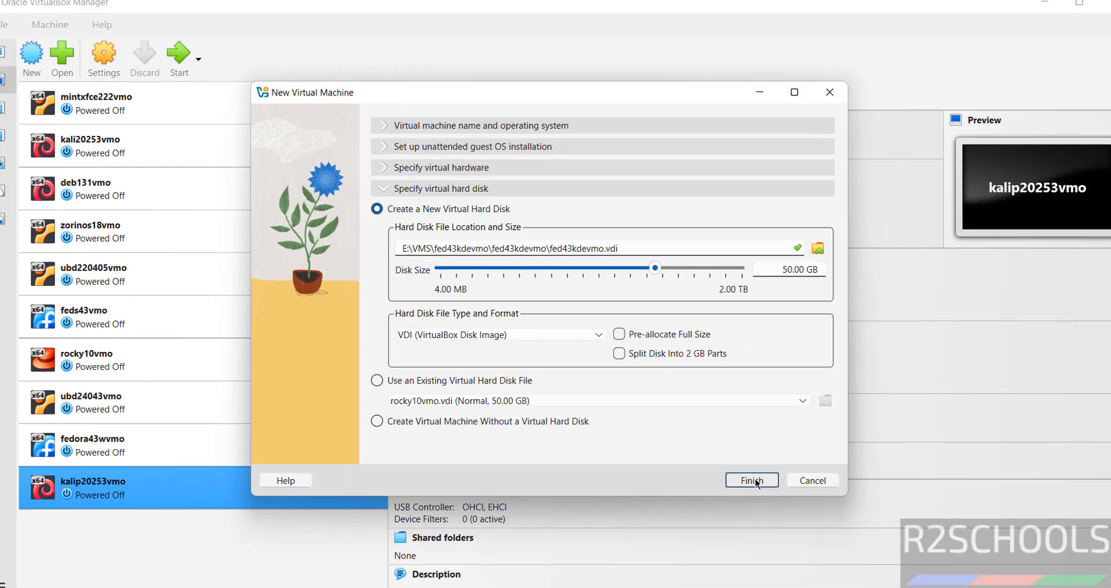
{"action": "left_click", "coordinate": [846, 565]}
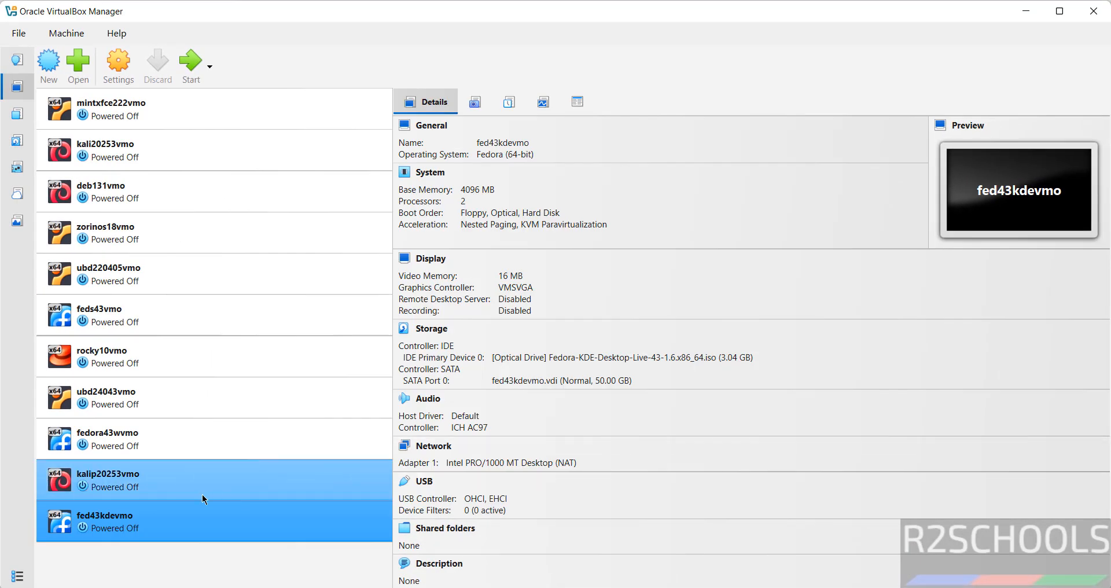
{"action": "right_click", "coordinate": [131, 529]}
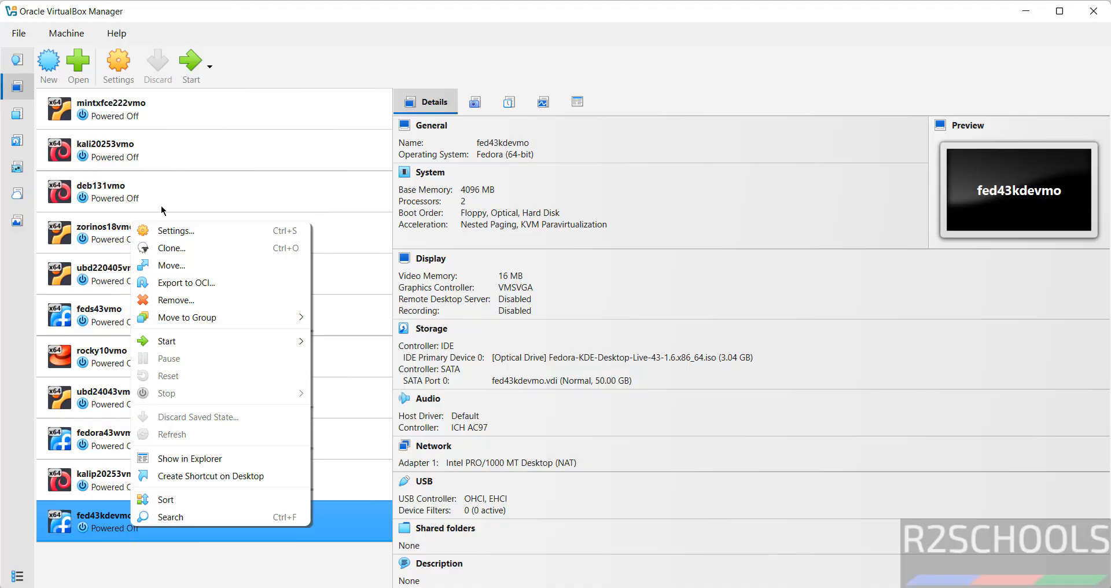
{"action": "left_click", "coordinate": [307, 32]}
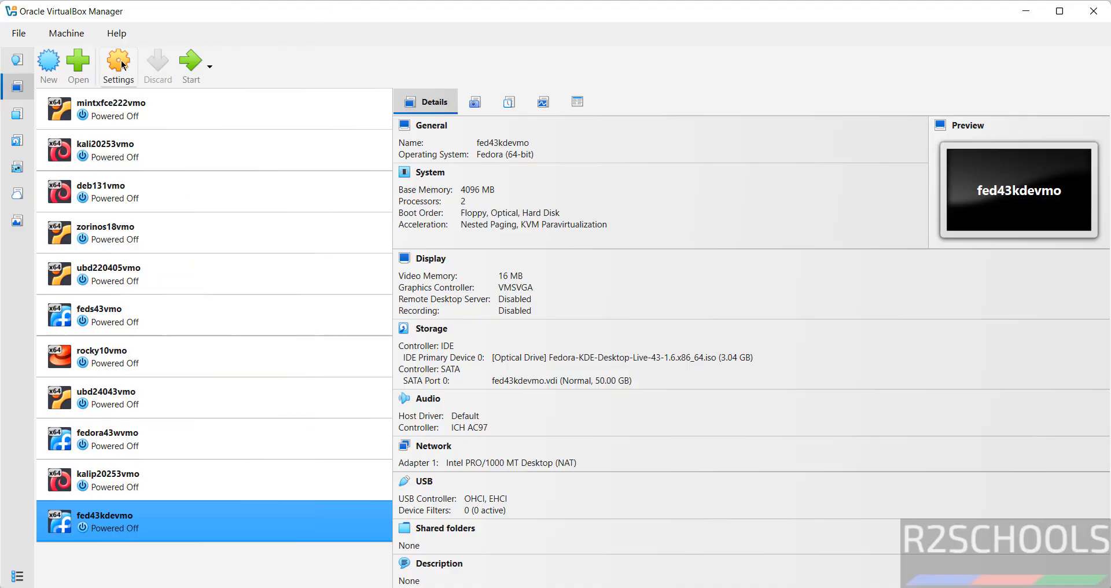
{"action": "left_click", "coordinate": [65, 35]}
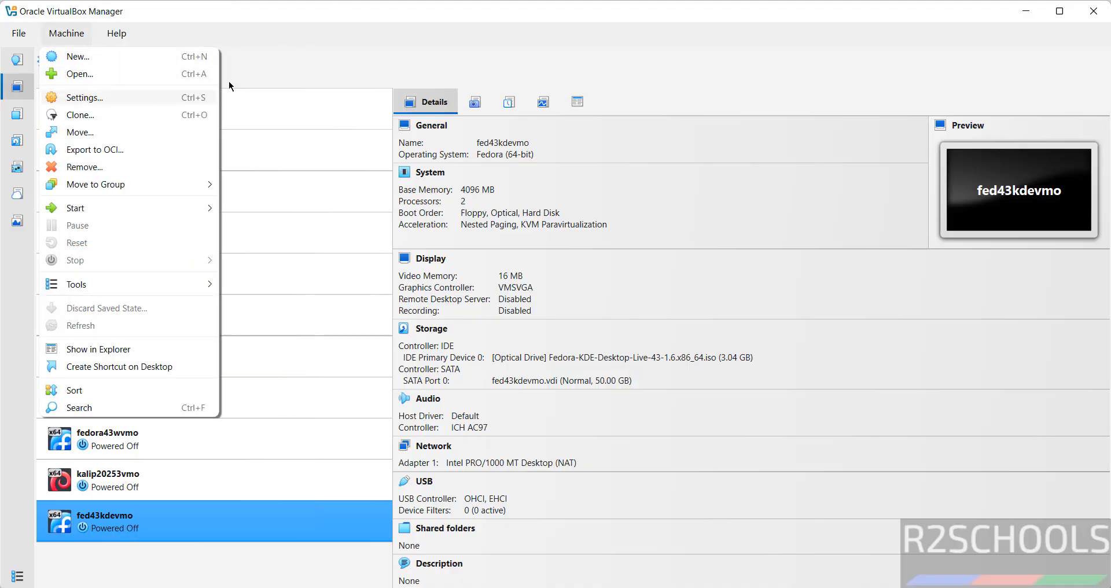
{"action": "left_click", "coordinate": [373, 50]}
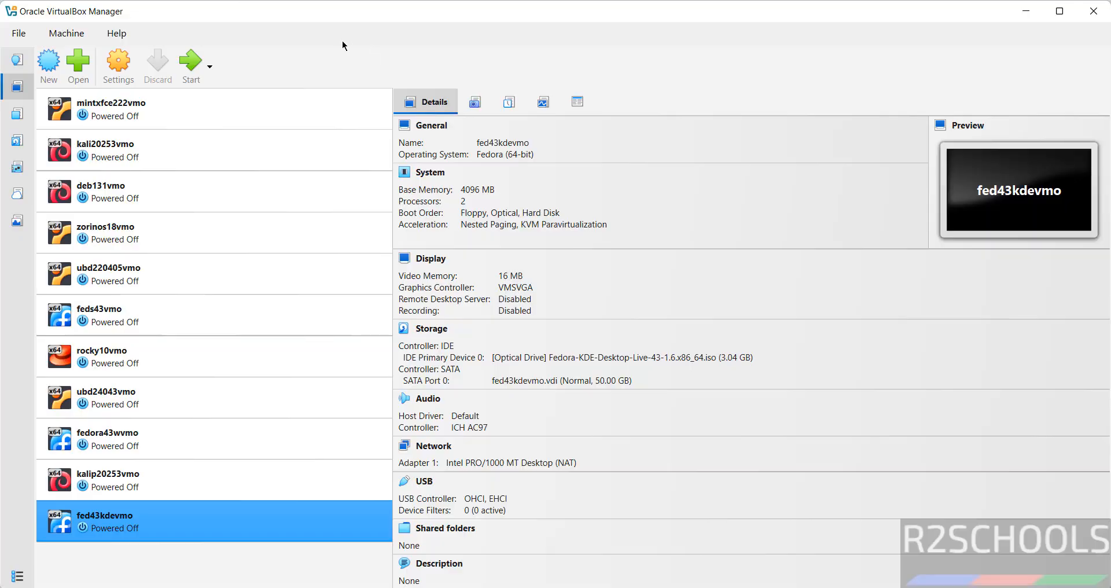
Step: Start the fed43kdevmo virtual machine, maximize its window and boot the Start Fedora-KDE-Desktop-Live entry
{"action": "left_click", "coordinate": [190, 62]}
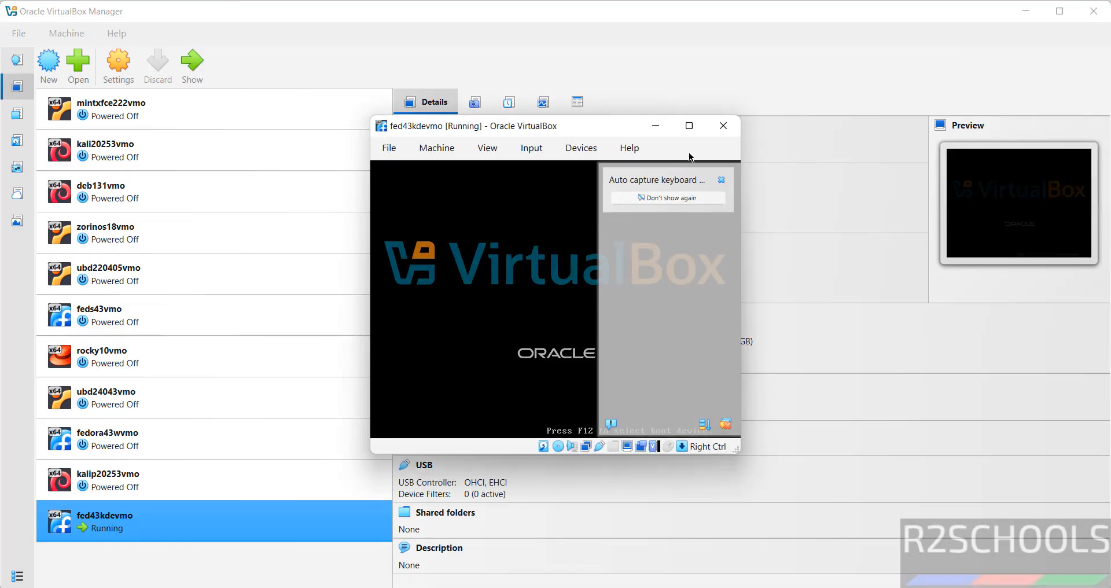
{"action": "left_click", "coordinate": [689, 126]}
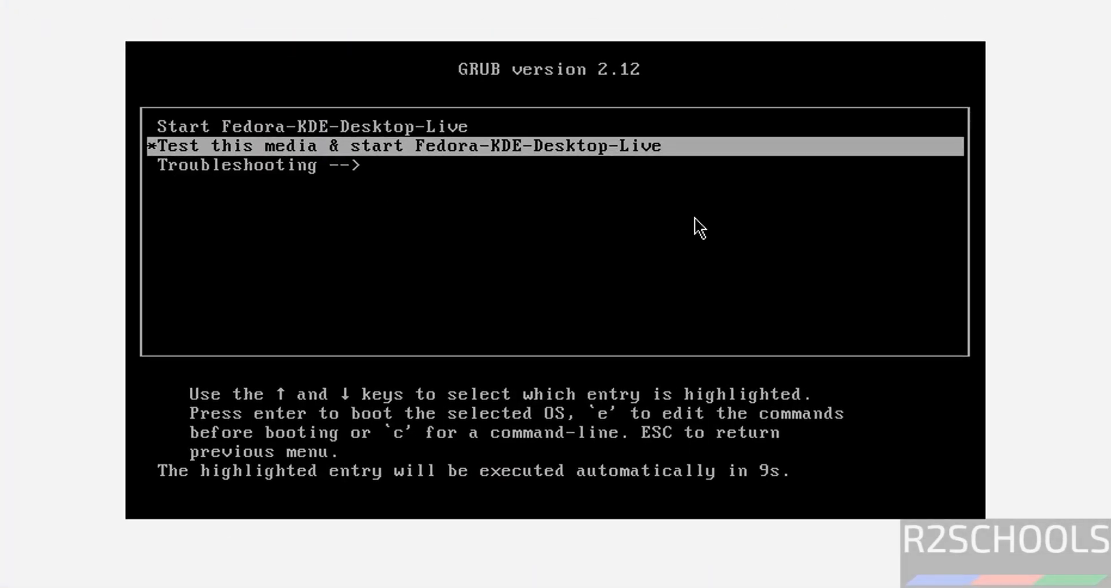
{"action": "key", "text": "Down"}
{"action": "key", "text": "Up"}
{"action": "key", "text": "Up"}
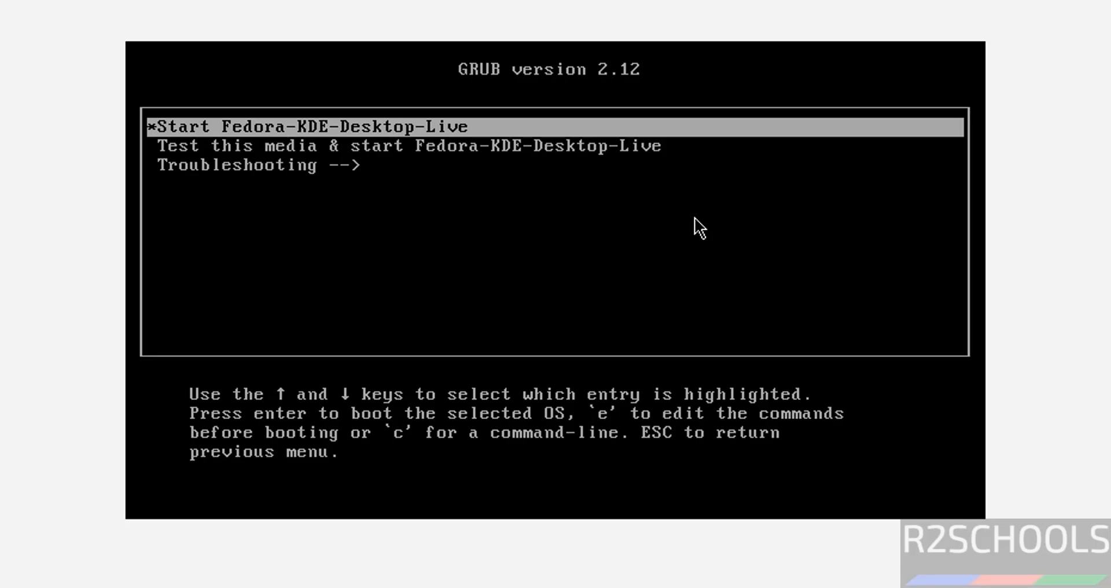
{"action": "key", "text": "Return"}
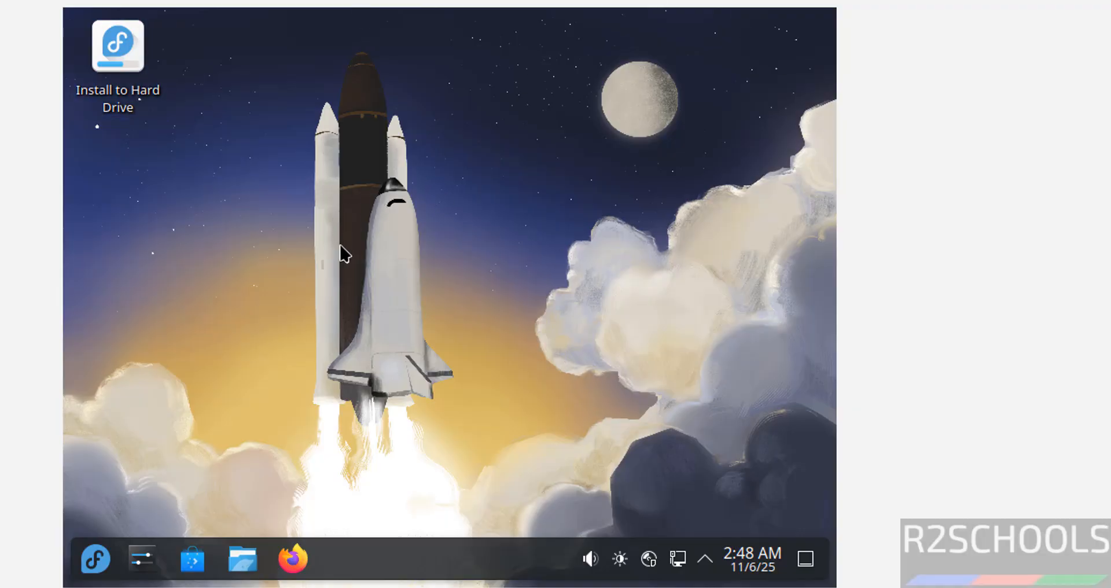
Step: Launch Install to Hard Drive and select English (United States) as the installation language
{"action": "double_click", "coordinate": [122, 45]}
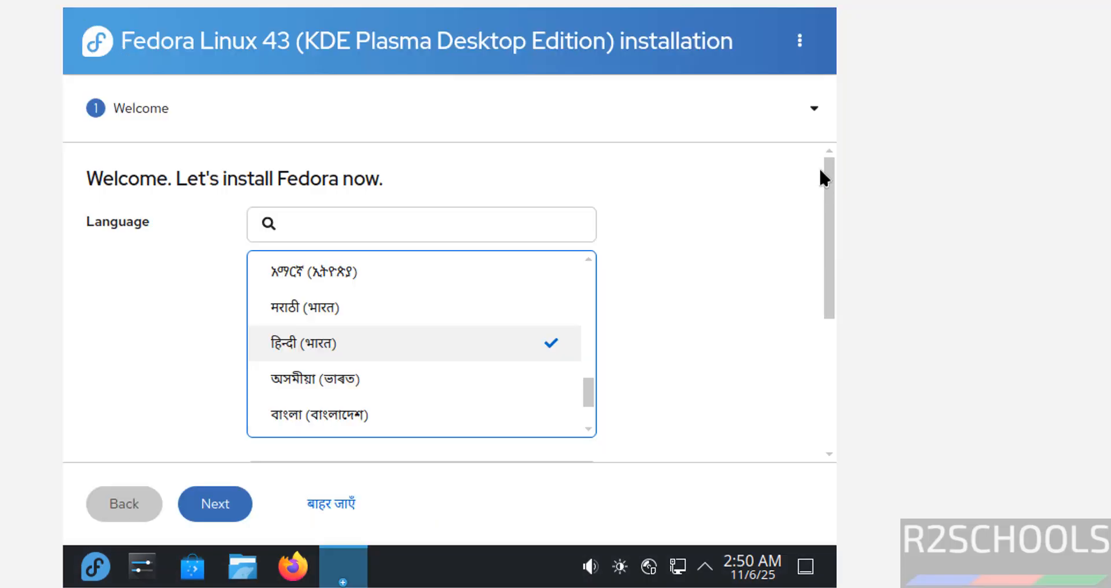
{"action": "left_click", "coordinate": [299, 209]}
{"action": "left_click_drag", "start_coordinate": [590, 387], "coordinate": [593, 216]}
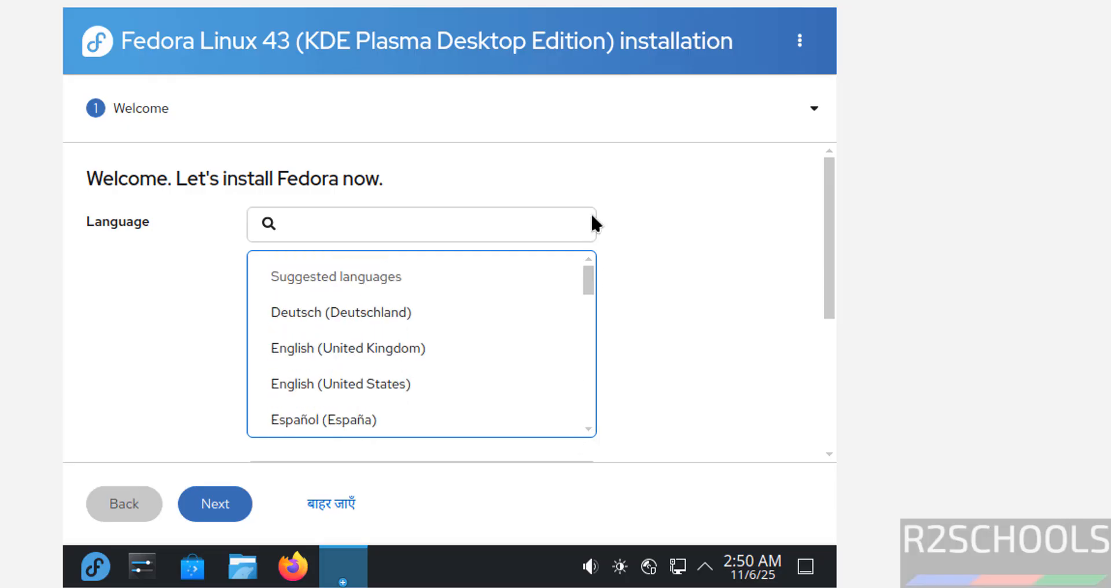
{"action": "left_click", "coordinate": [361, 386]}
{"action": "scroll", "coordinate": [828, 347], "scroll_direction": "down", "scroll_amount": 5}
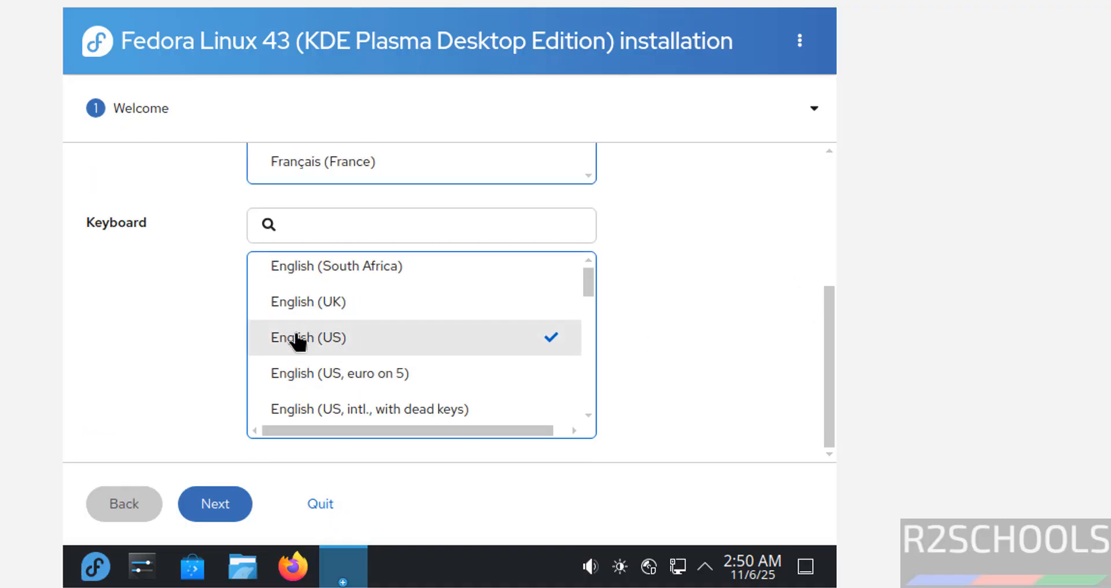
{"action": "left_click", "coordinate": [222, 514]}
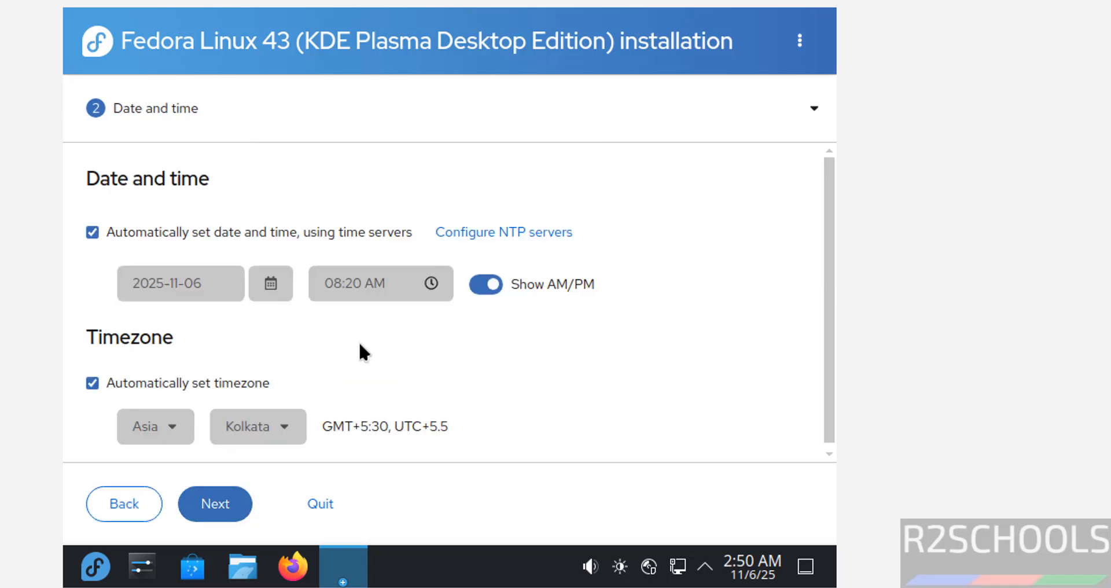
Step: Accept the default date and time, entire-disk installation and unencrypted storage configuration
{"action": "left_click", "coordinate": [206, 500]}
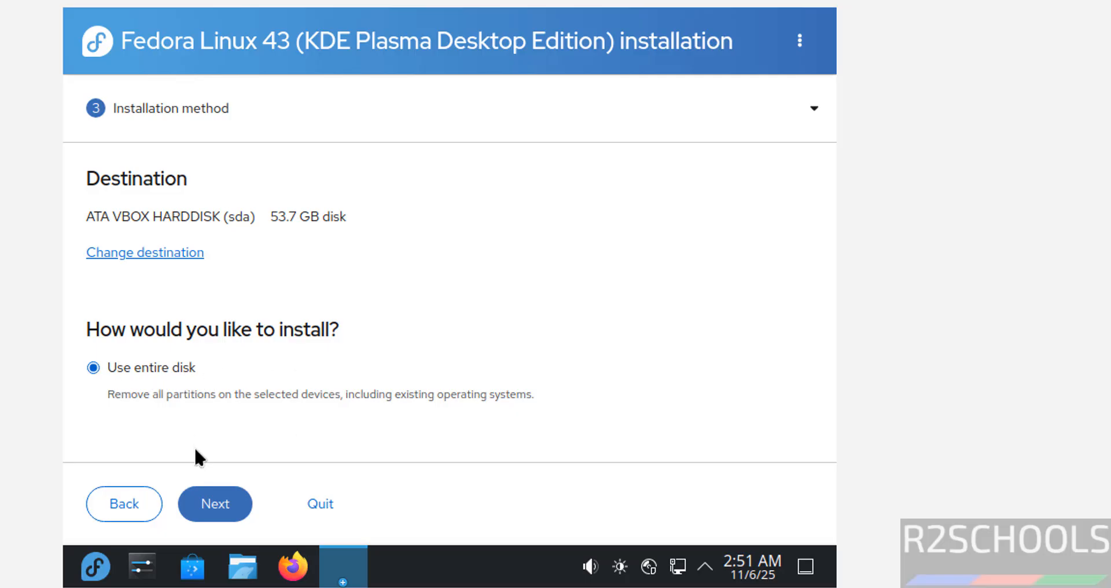
{"action": "left_click", "coordinate": [215, 505]}
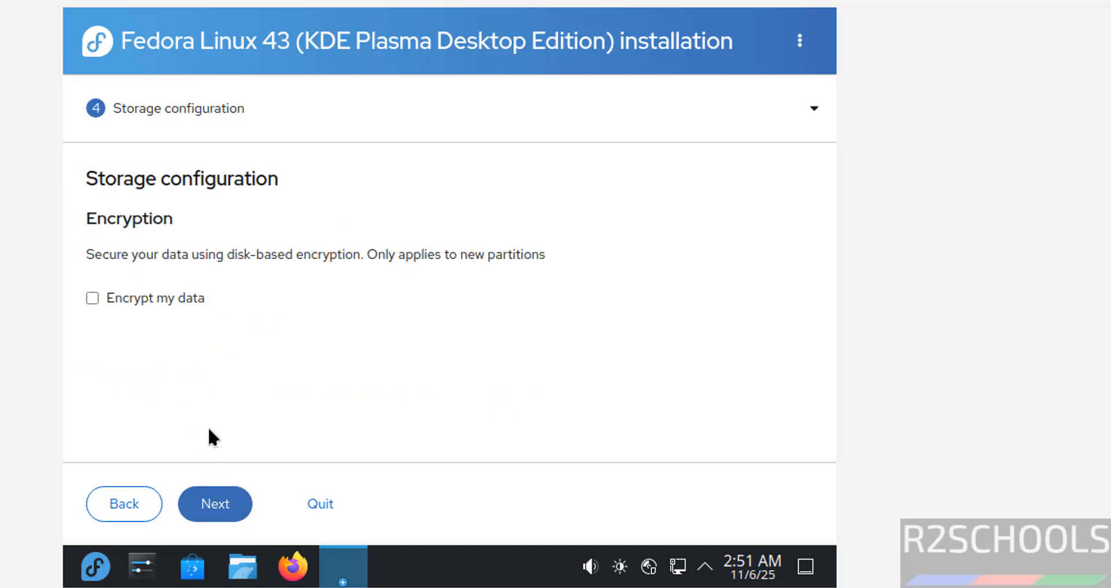
{"action": "left_click", "coordinate": [212, 512]}
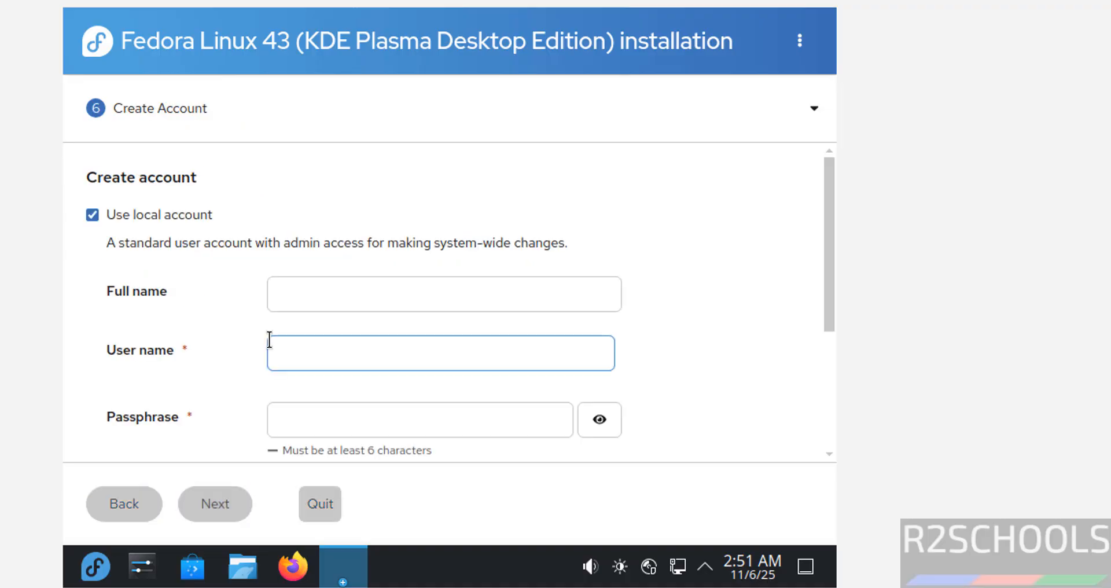
Step: Turn off the local account, enable the root account and enter and confirm its passphrase
{"action": "left_click", "coordinate": [431, 285]}
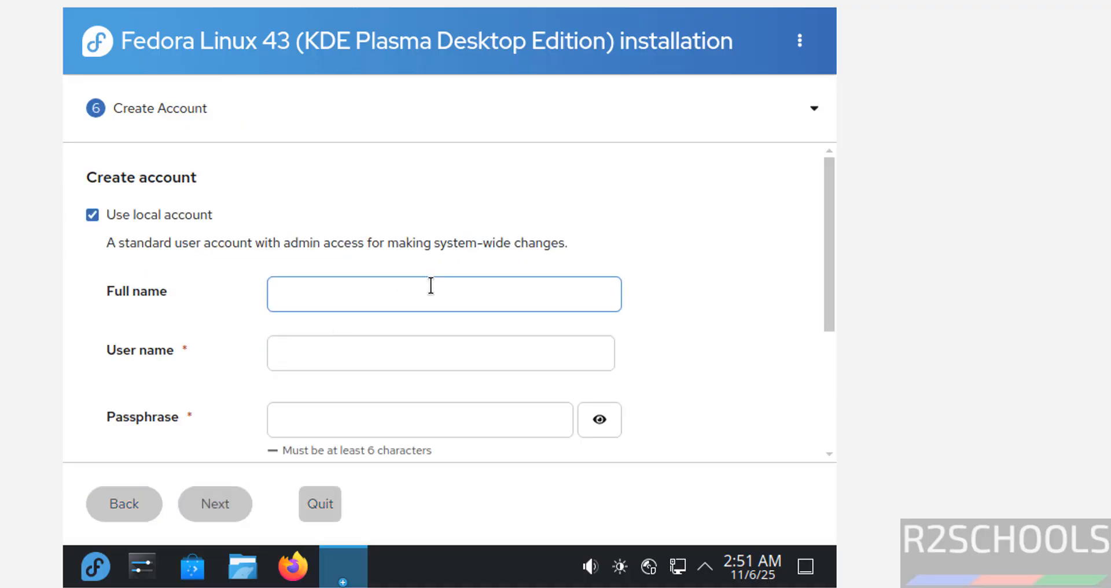
{"action": "left_click", "coordinate": [145, 214]}
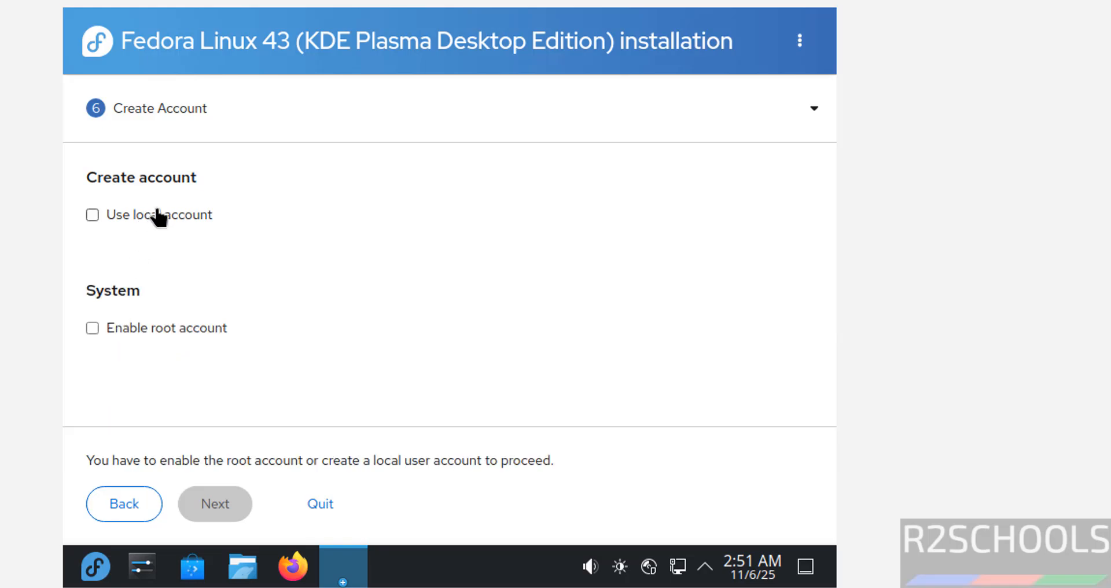
{"action": "left_click", "coordinate": [126, 335]}
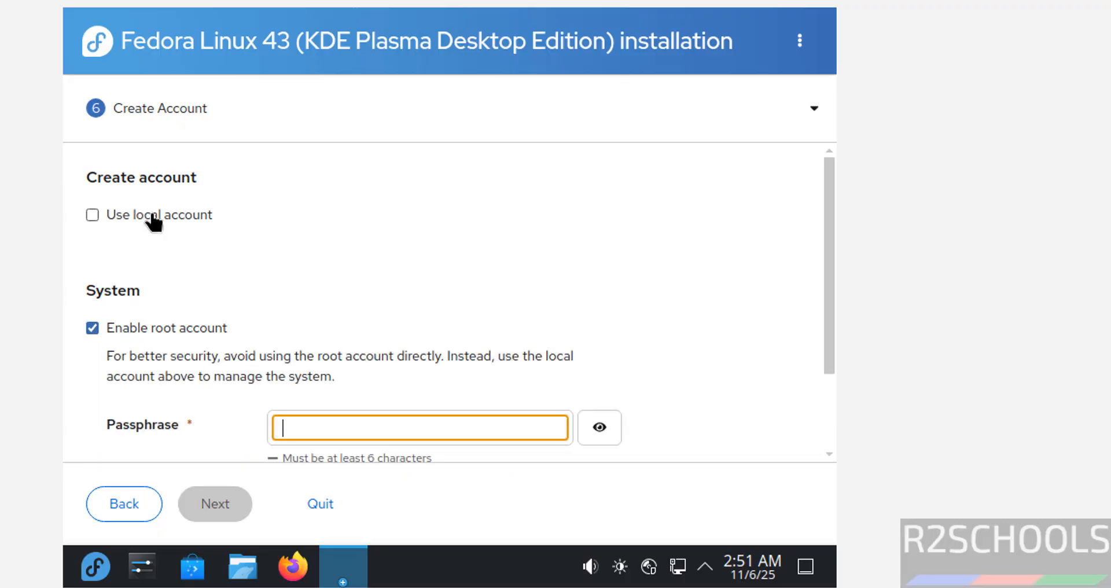
{"action": "type", "text": "•••••••••"}
{"action": "left_click", "coordinate": [300, 434]}
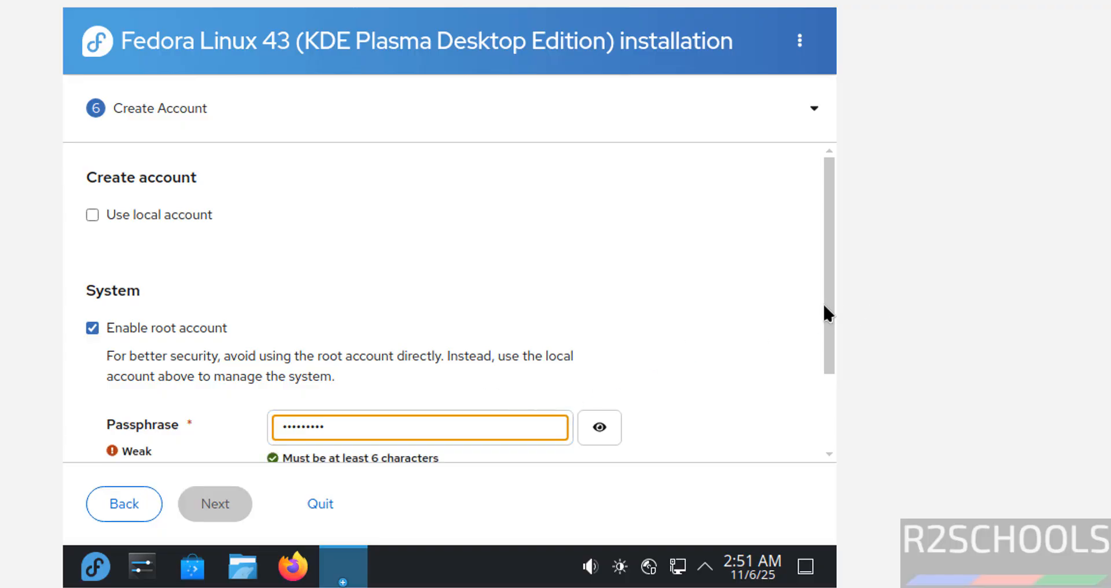
{"action": "left_click_drag", "start_coordinate": [823, 305], "coordinate": [807, 377]}
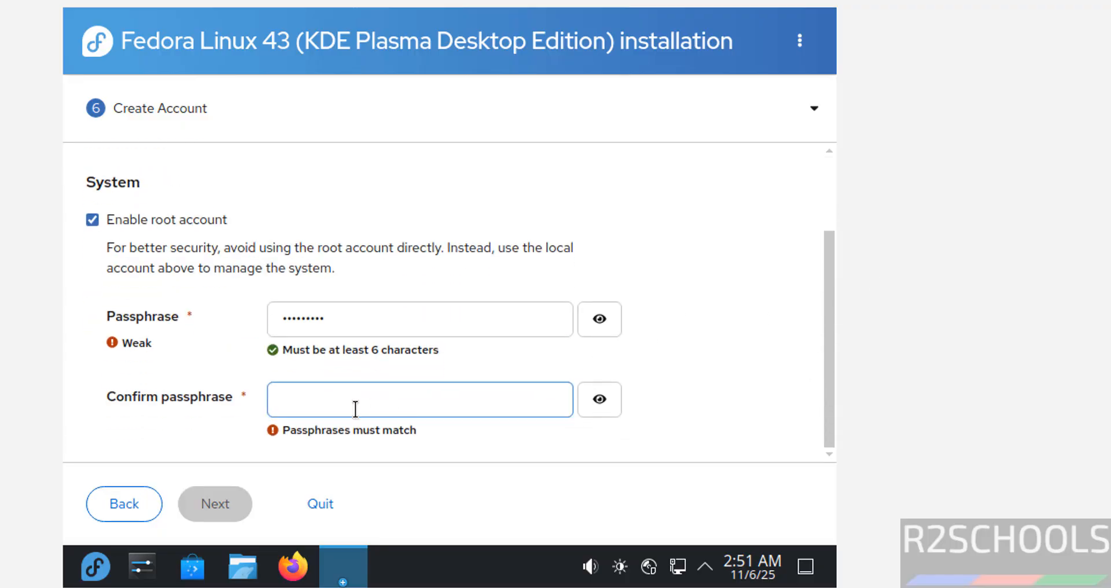
{"action": "left_click", "coordinate": [326, 412]}
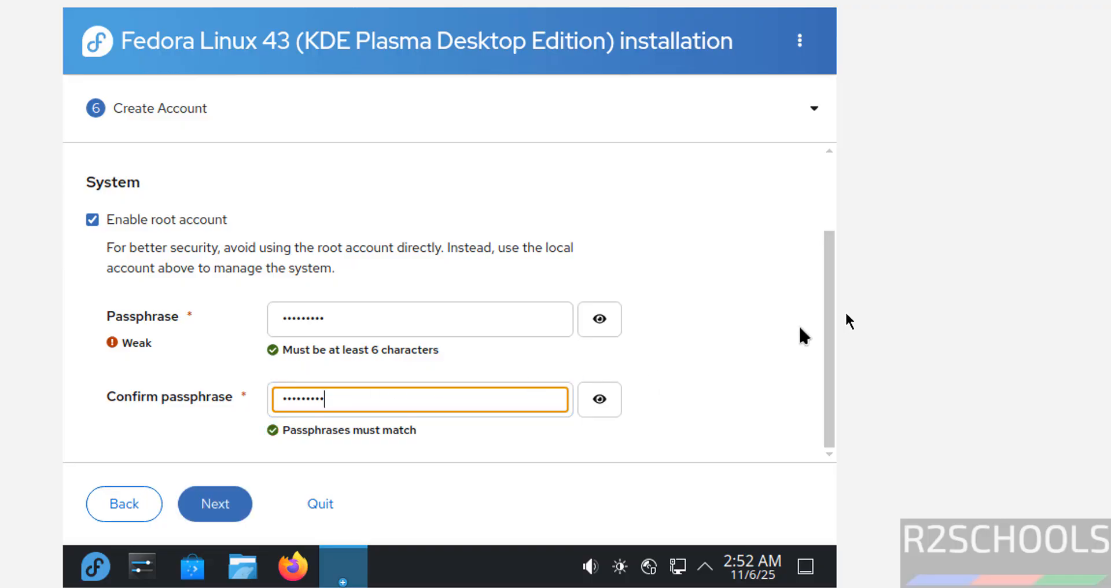
{"action": "left_click", "coordinate": [831, 214]}
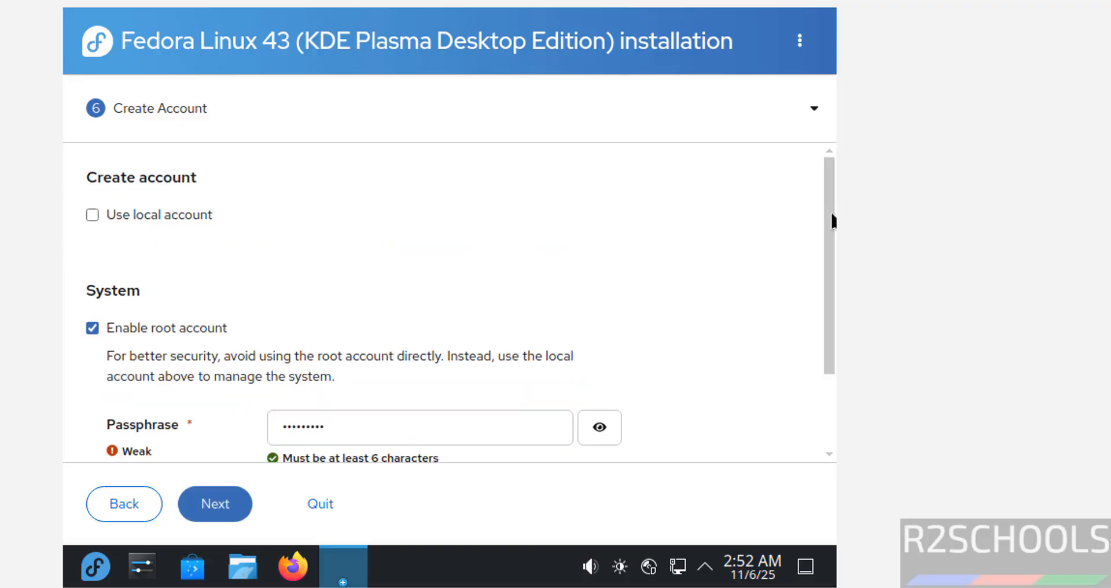
{"action": "left_click", "coordinate": [110, 215]}
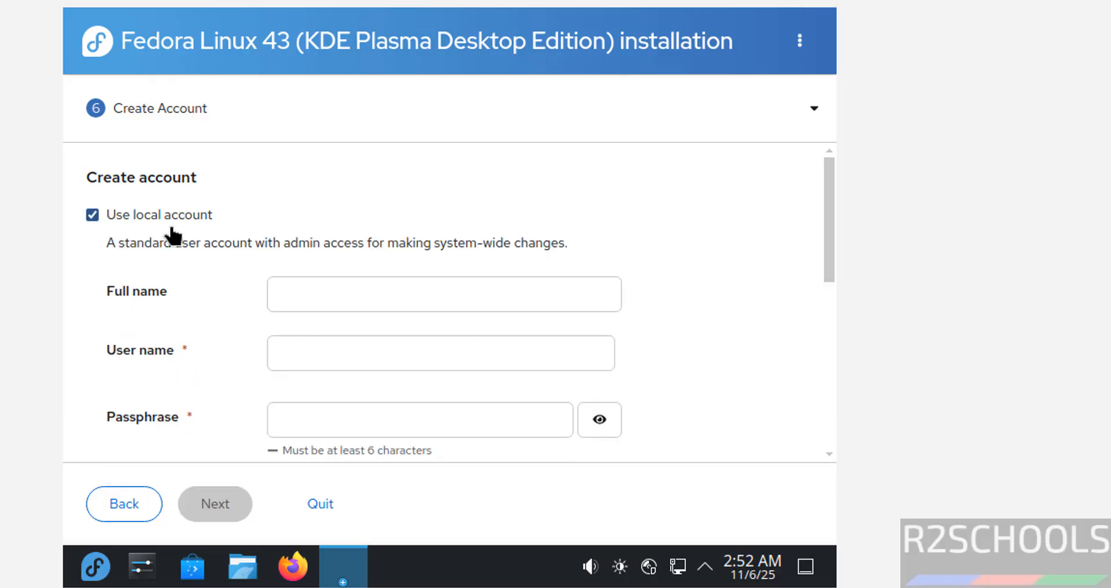
{"action": "left_click", "coordinate": [372, 289]}
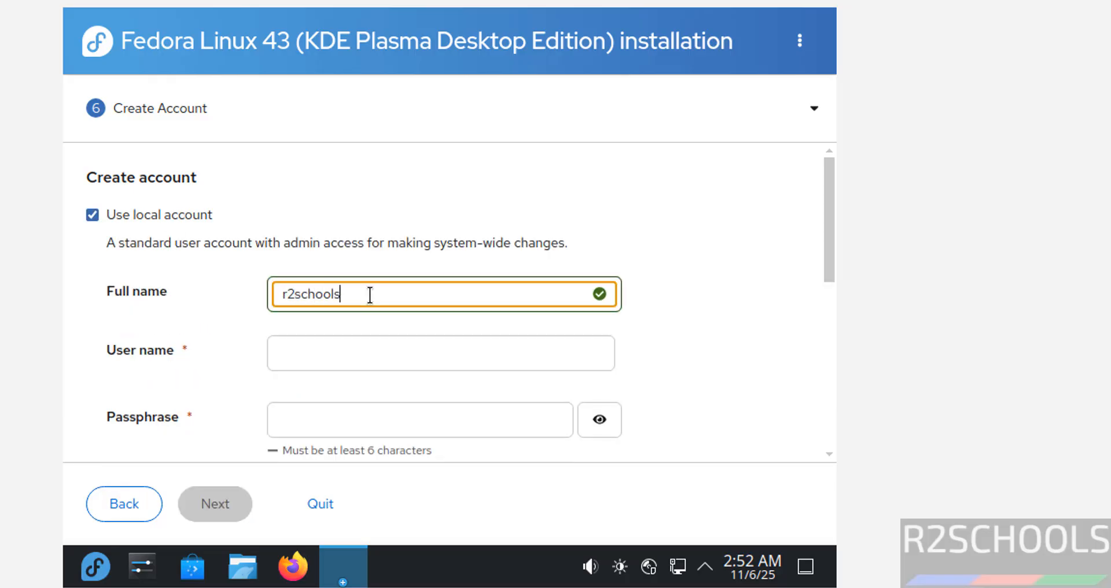
{"action": "key", "text": "Tab"}
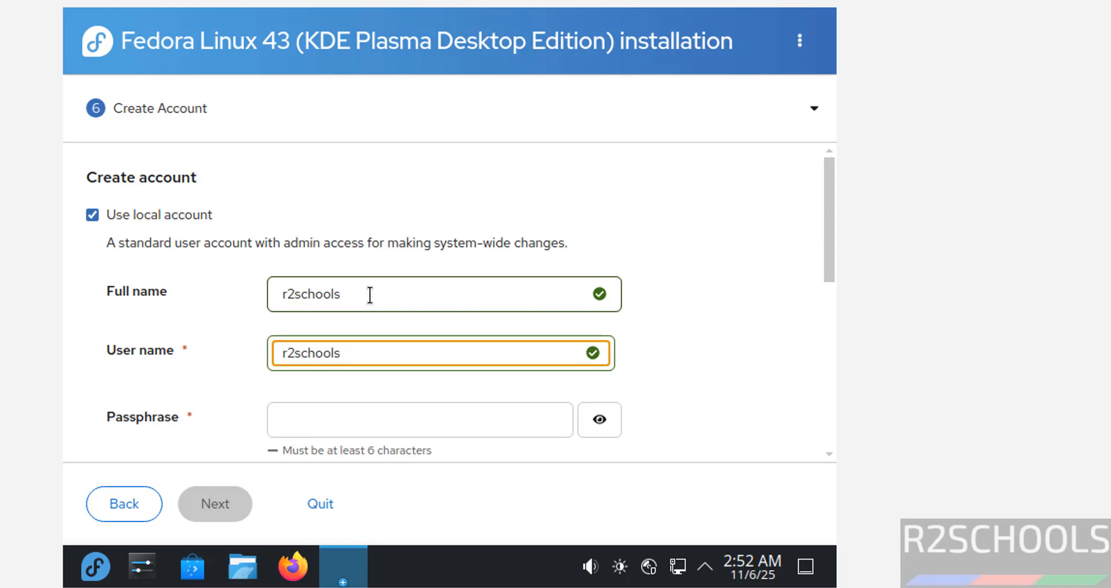
Step: Enter and confirm the local account passphrase and continue to the review
{"action": "key", "text": "Tab"}
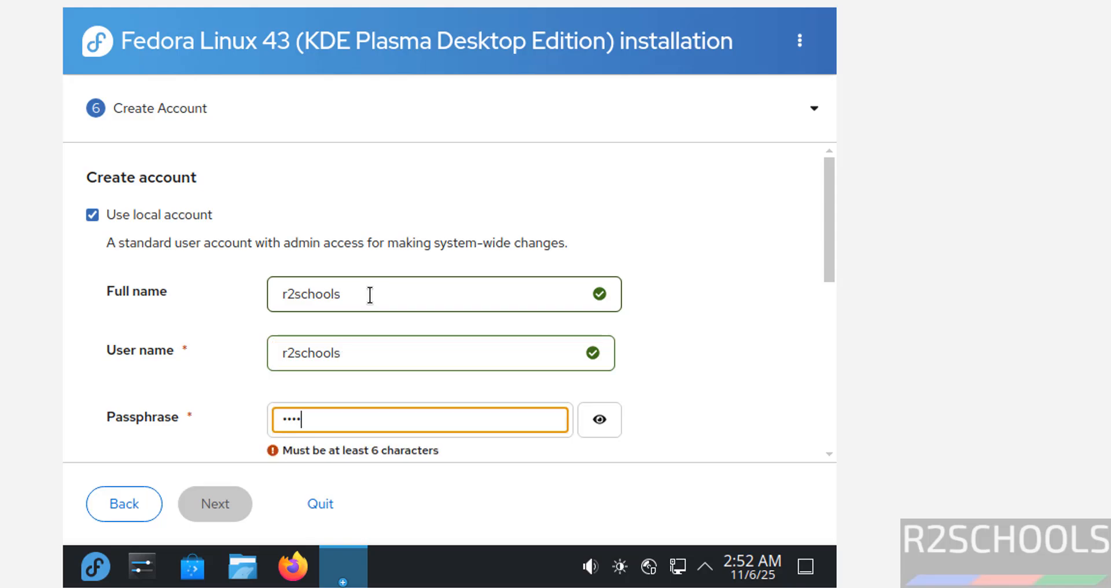
{"action": "key", "text": "Tab"}
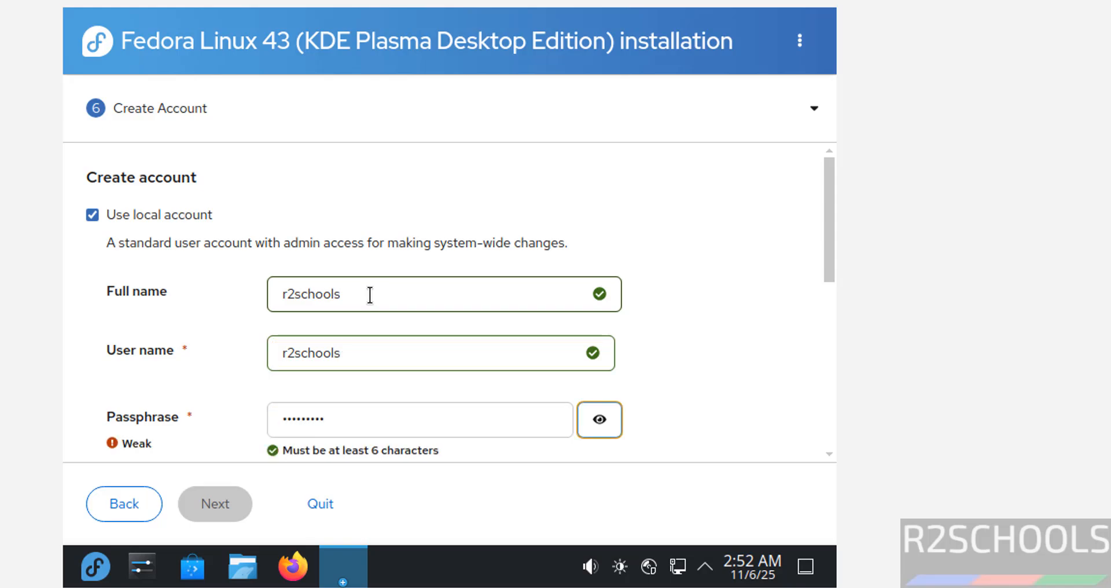
{"action": "key", "text": "Tab"}
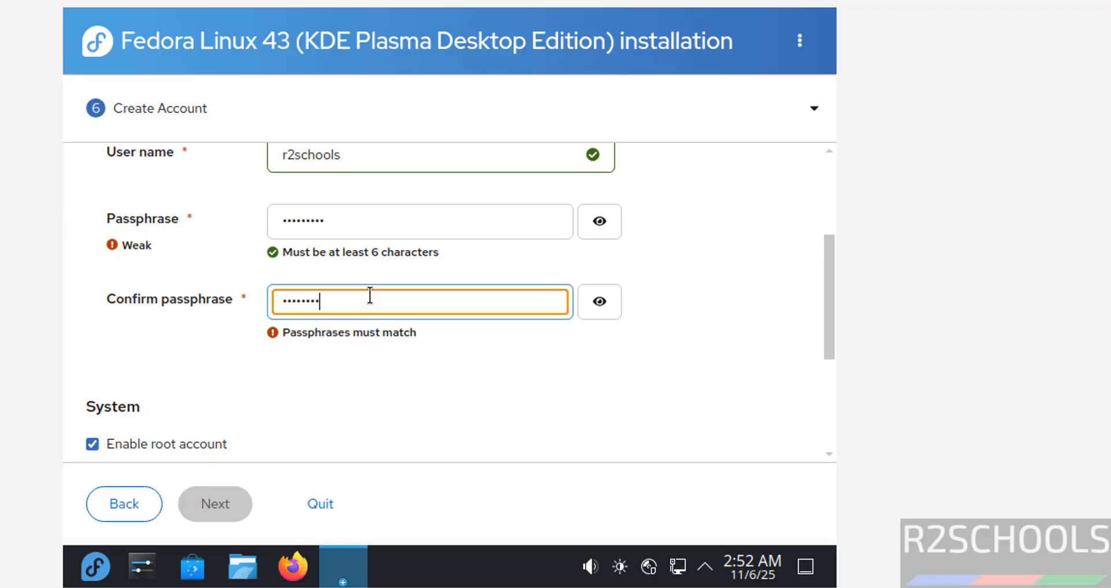
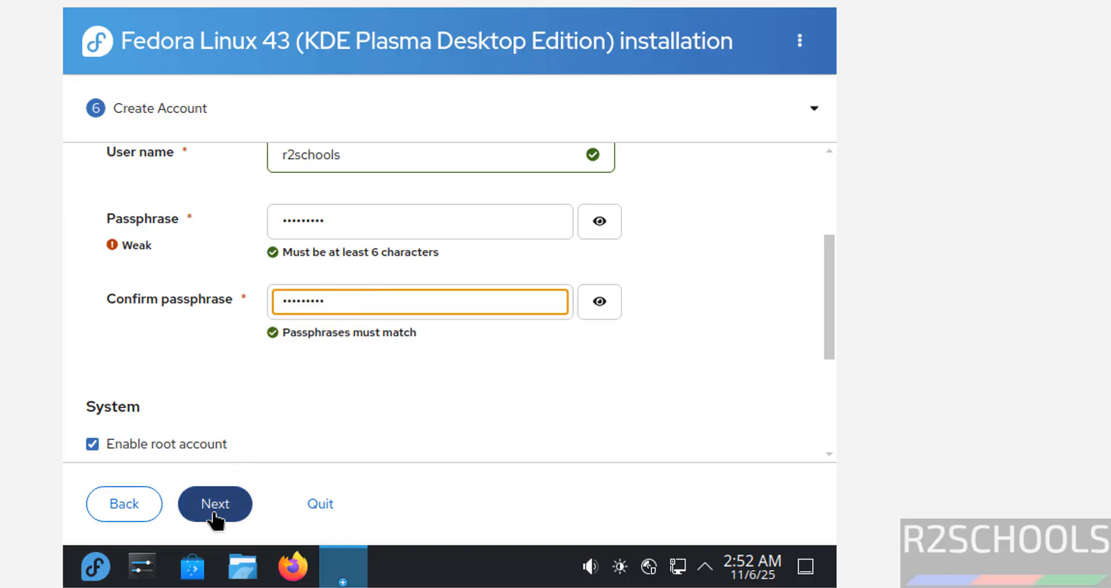
{"action": "left_click", "coordinate": [213, 514]}
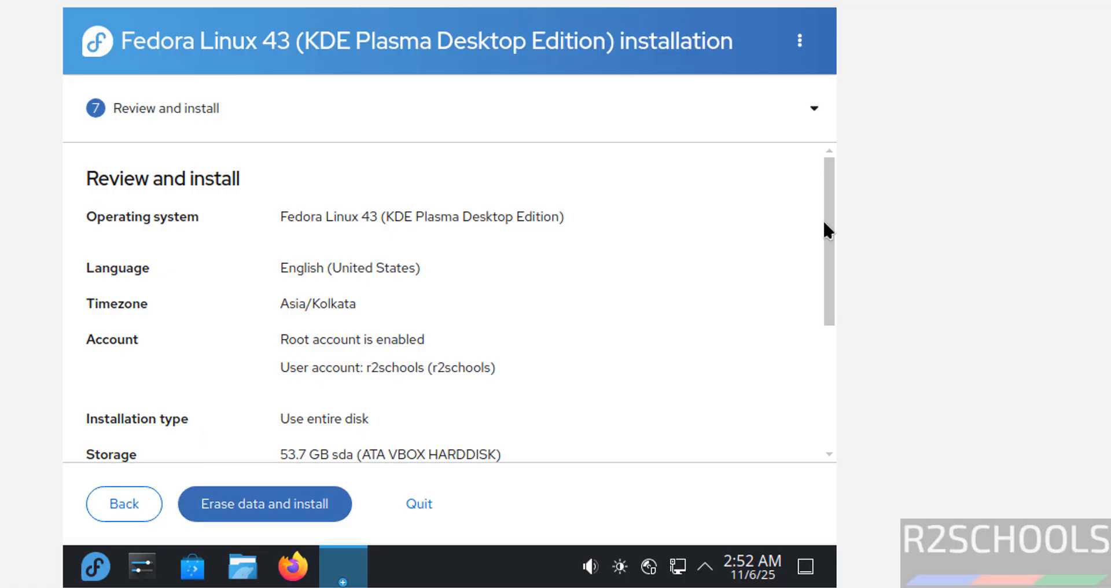
Step: Review the installation summary and start erasing the disk and installing Fedora
{"action": "left_click_drag", "start_coordinate": [825, 224], "coordinate": [797, 439]}
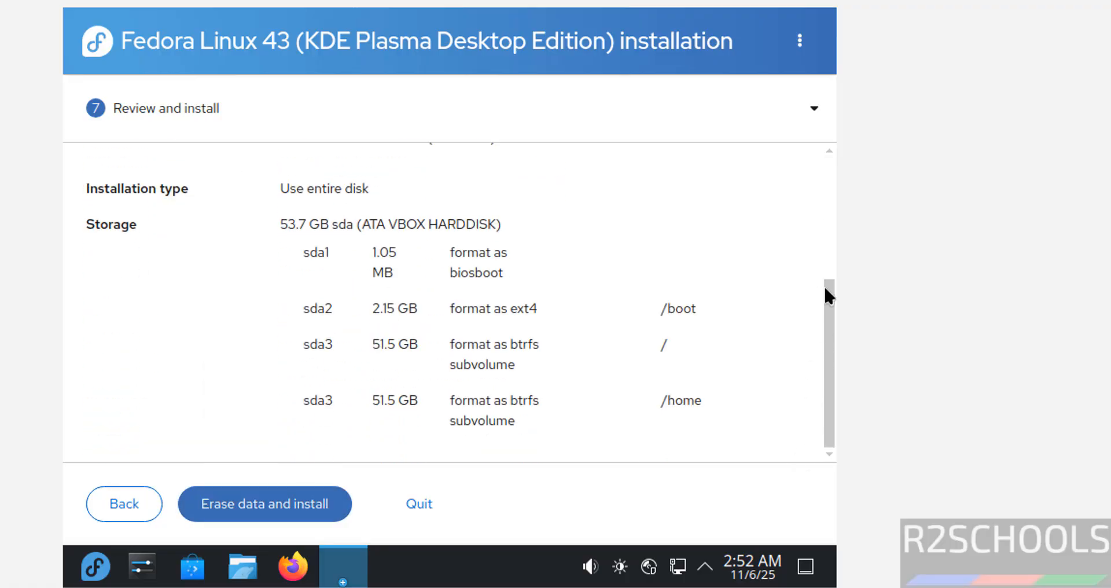
{"action": "left_click_drag", "start_coordinate": [826, 288], "coordinate": [835, 121]}
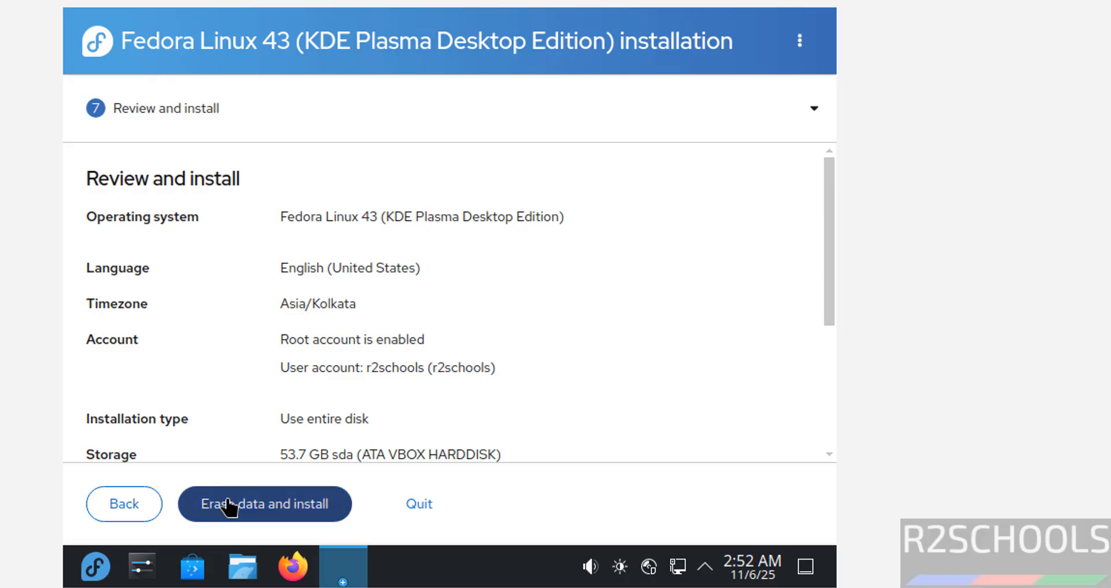
{"action": "left_click", "coordinate": [340, 502]}
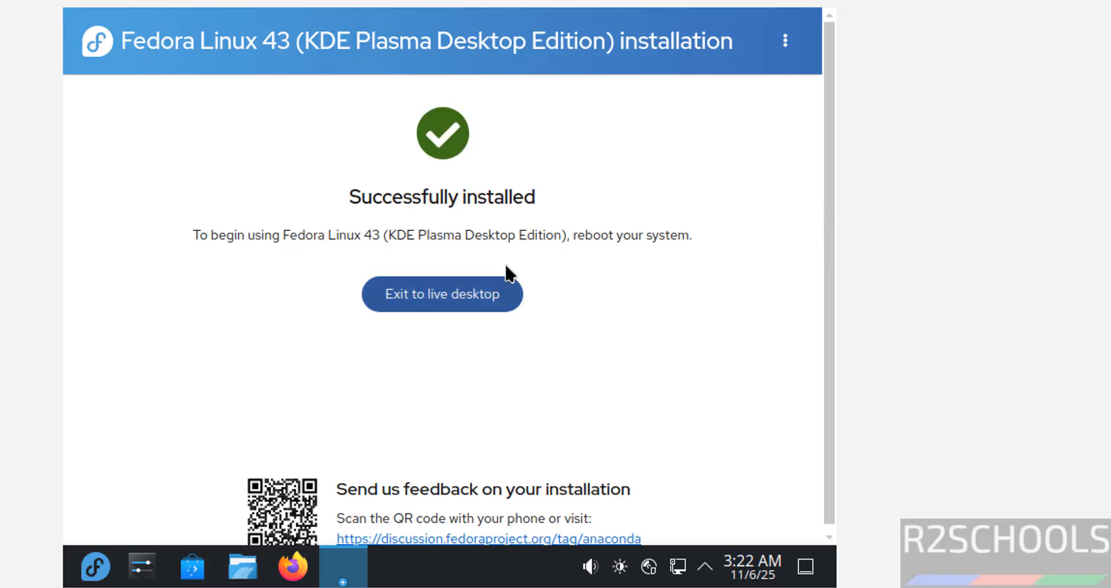
Step: Exit to the live desktop and eject the Fedora ISO from the VM's optical drive, forcing the unmount
{"action": "left_click", "coordinate": [495, 300]}
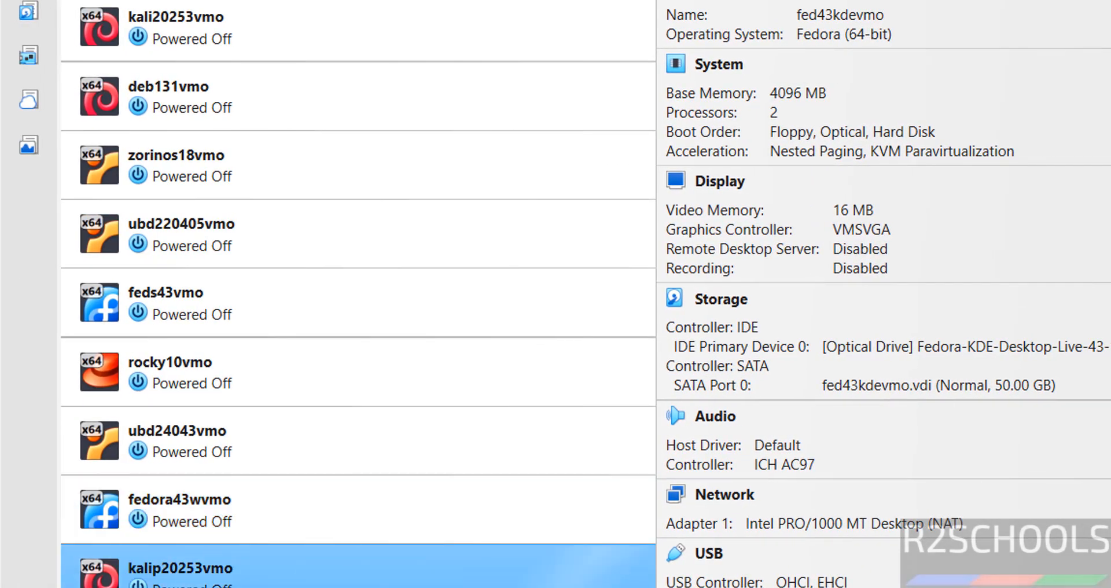
{"action": "left_click", "coordinate": [1051, 343]}
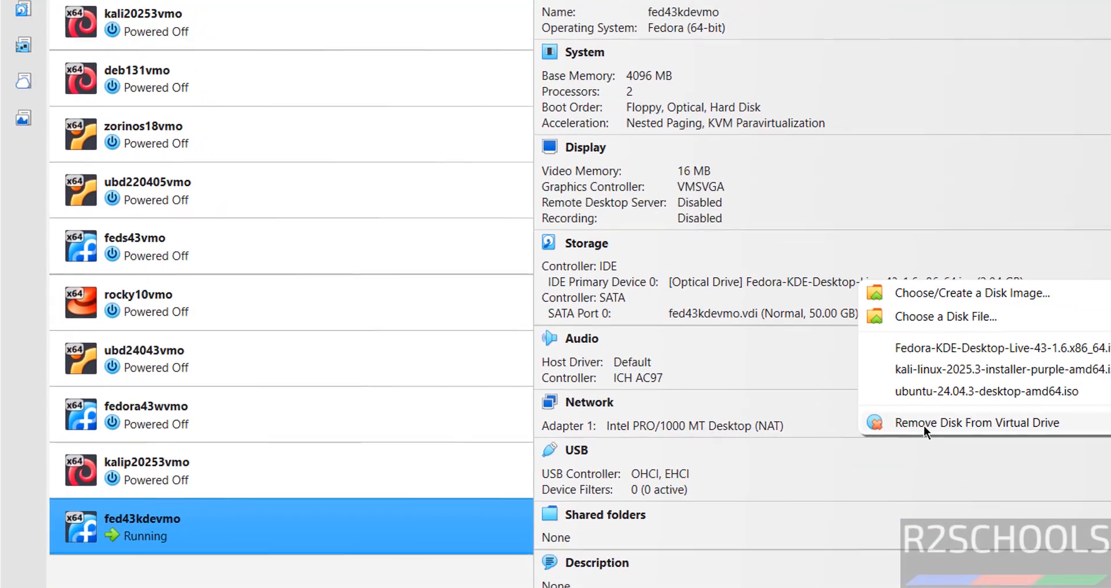
{"action": "left_click", "coordinate": [923, 423]}
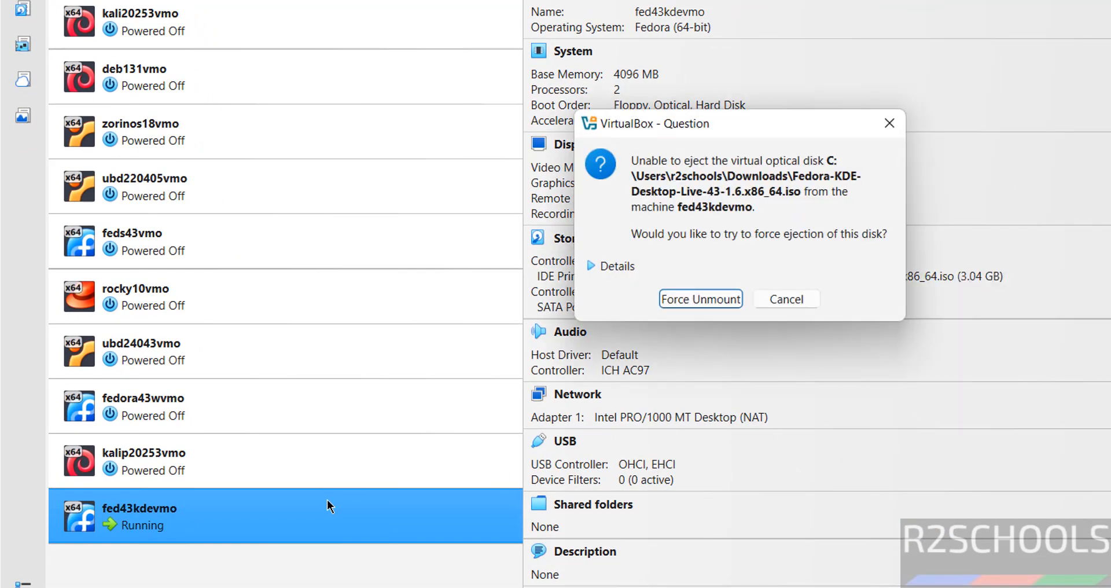
{"action": "left_click", "coordinate": [696, 300]}
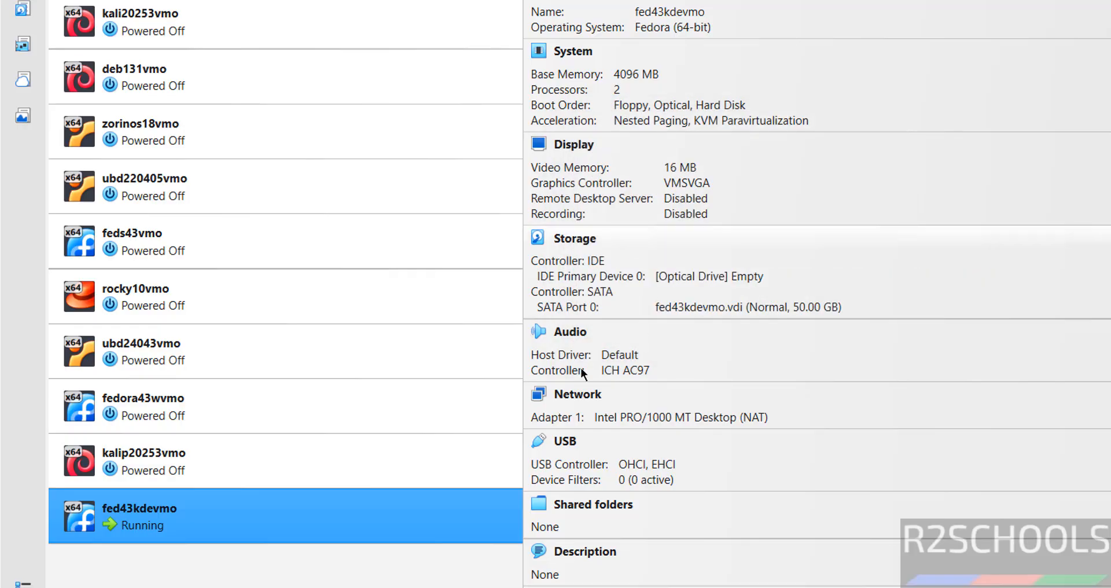
Step: Reset the running fed43kdevmo virtual machine
{"action": "right_click", "coordinate": [336, 515]}
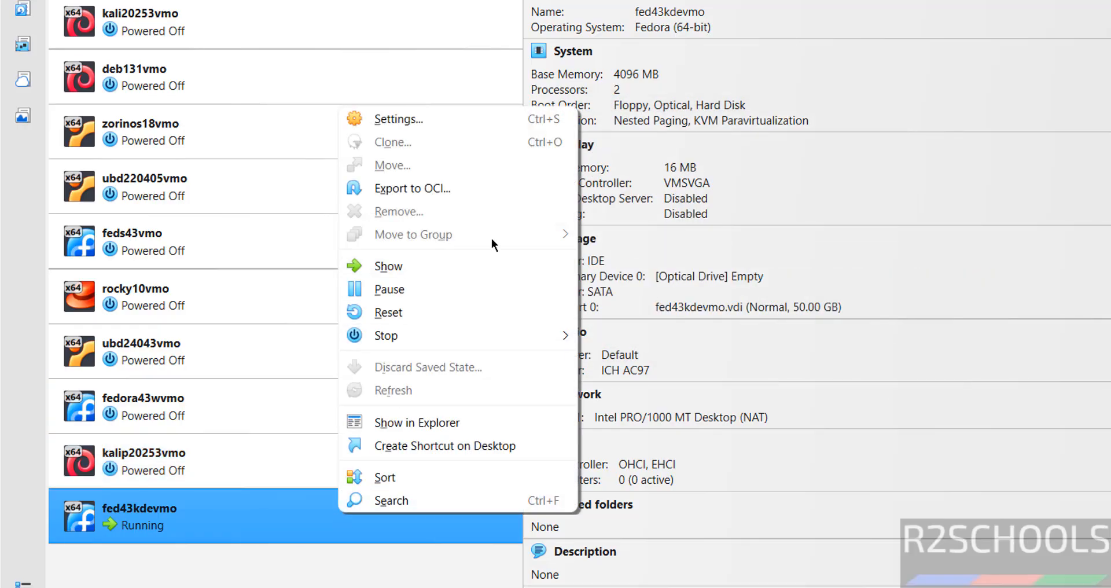
{"action": "left_click", "coordinate": [464, 312]}
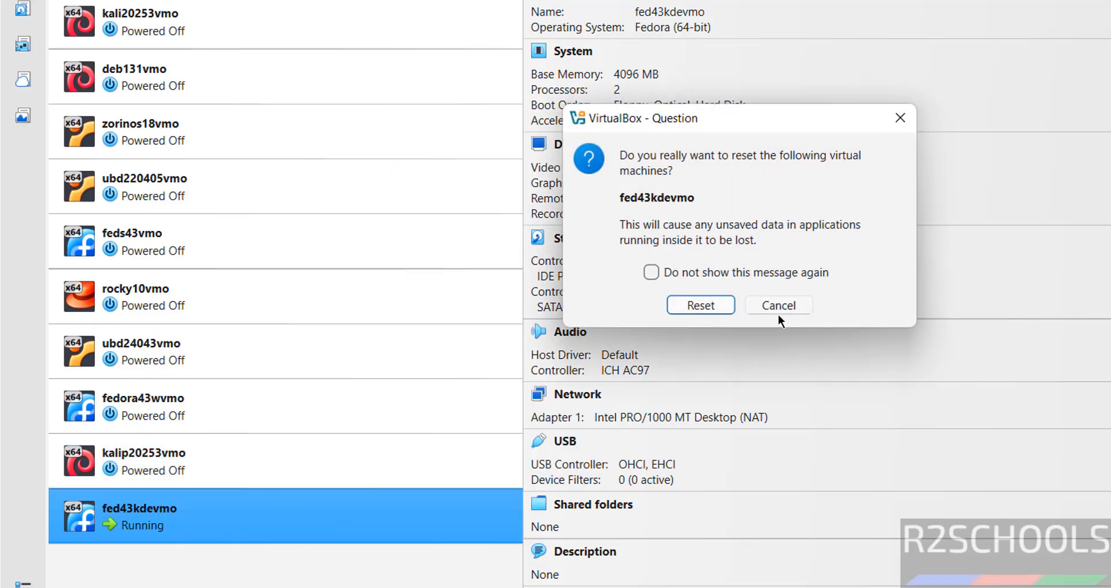
{"action": "left_click", "coordinate": [724, 311]}
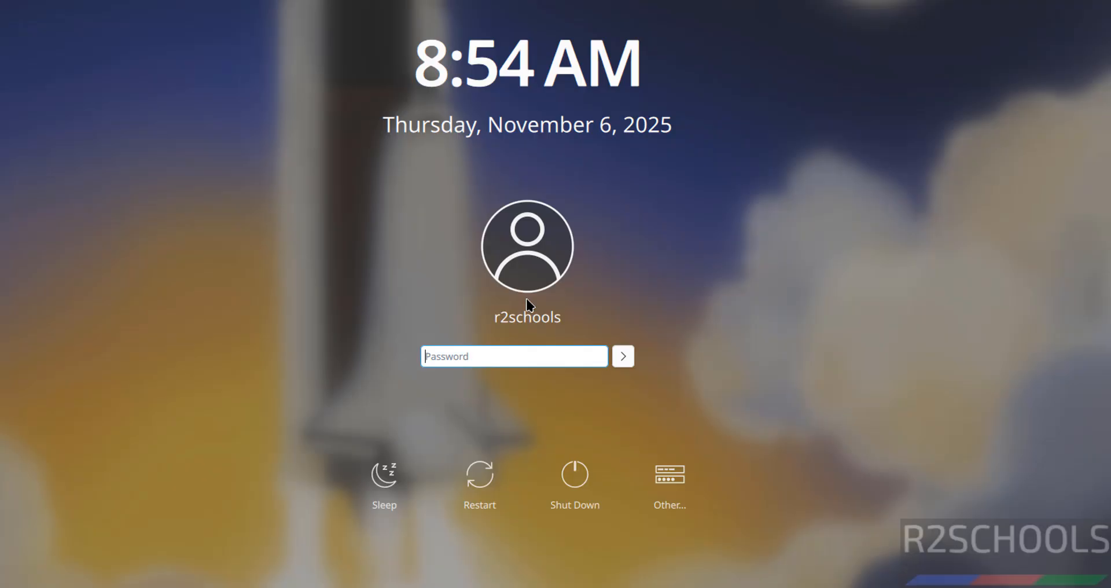
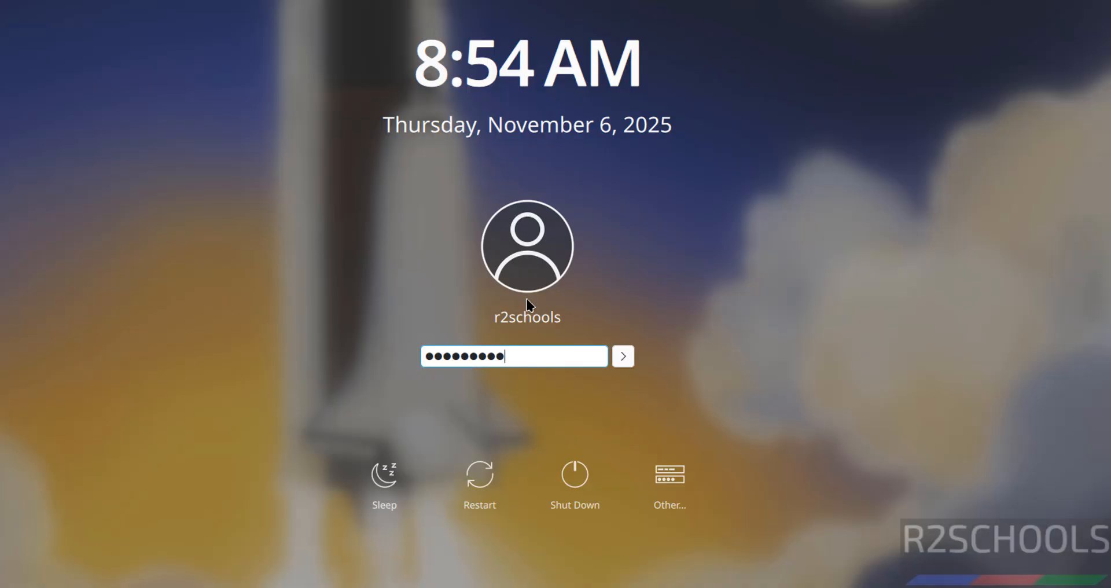
Step: Log in to the installed system by entering the account password
{"action": "key", "text": "Return"}
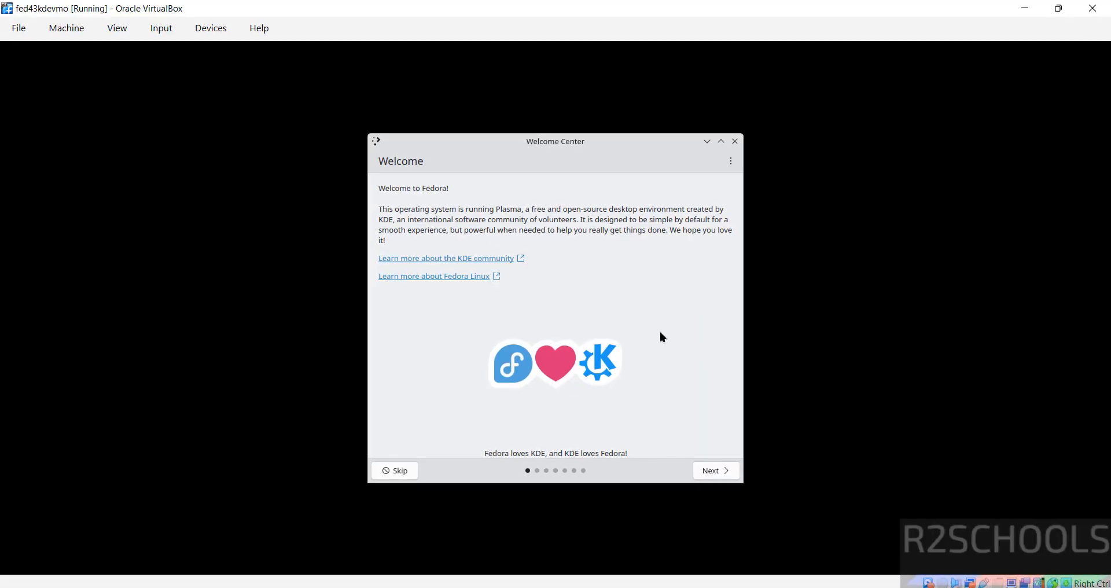
Step: Page through the Welcome Center, enable the third-party repositories and finish it
{"action": "left_click", "coordinate": [711, 475]}
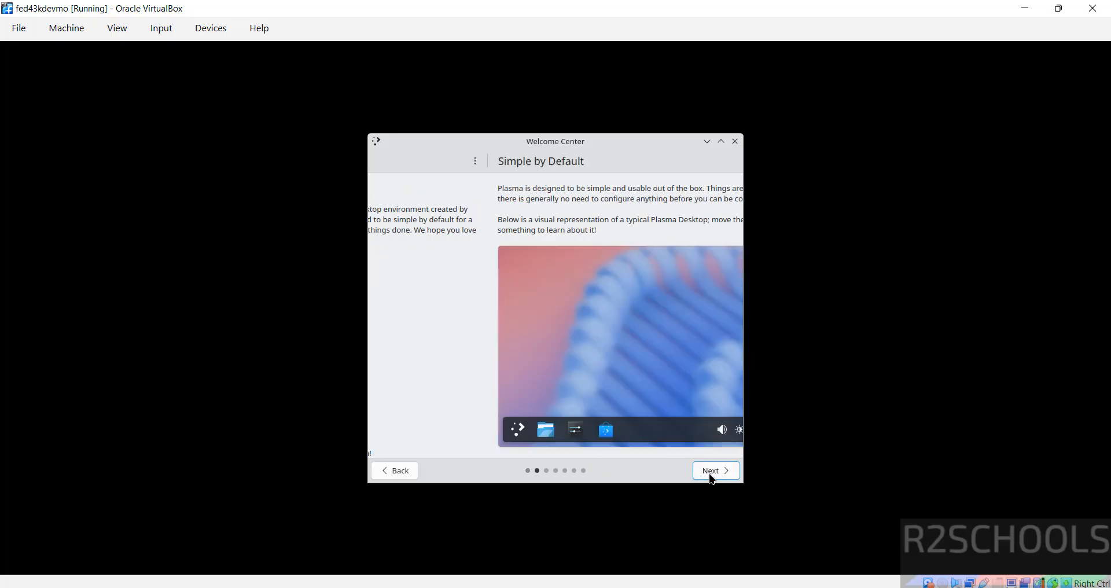
{"action": "left_click", "coordinate": [711, 475]}
{"action": "left_click", "coordinate": [711, 475]}
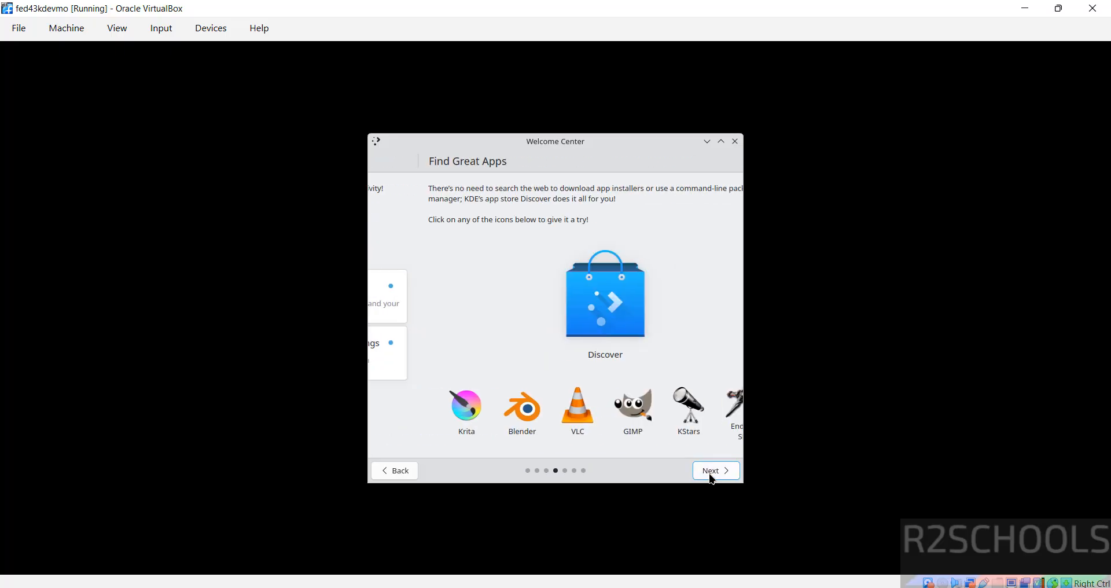
{"action": "left_click", "coordinate": [712, 475]}
{"action": "left_click", "coordinate": [711, 475]}
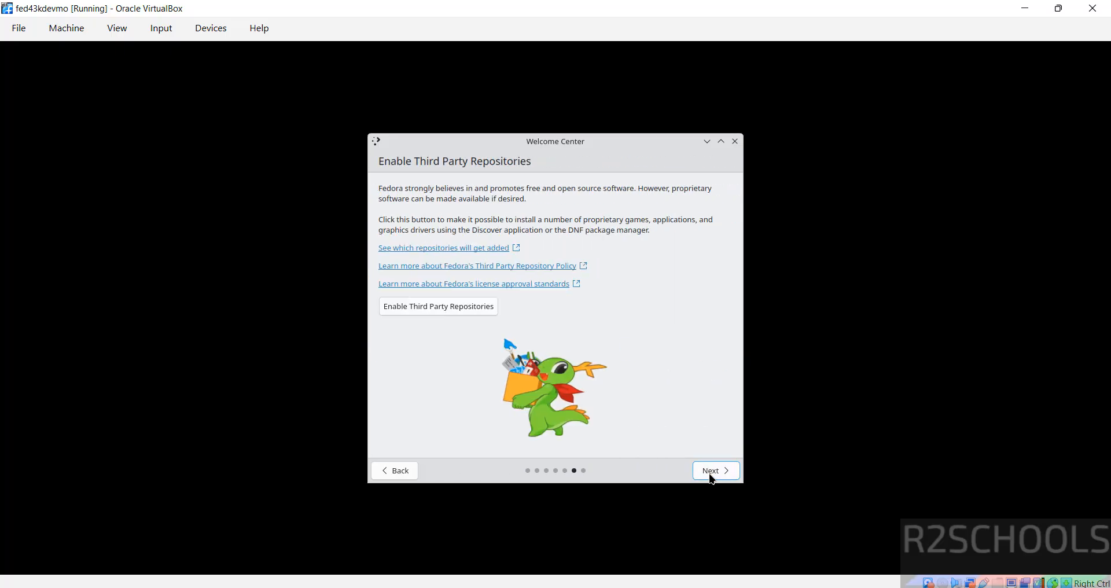
{"action": "left_click", "coordinate": [711, 475]}
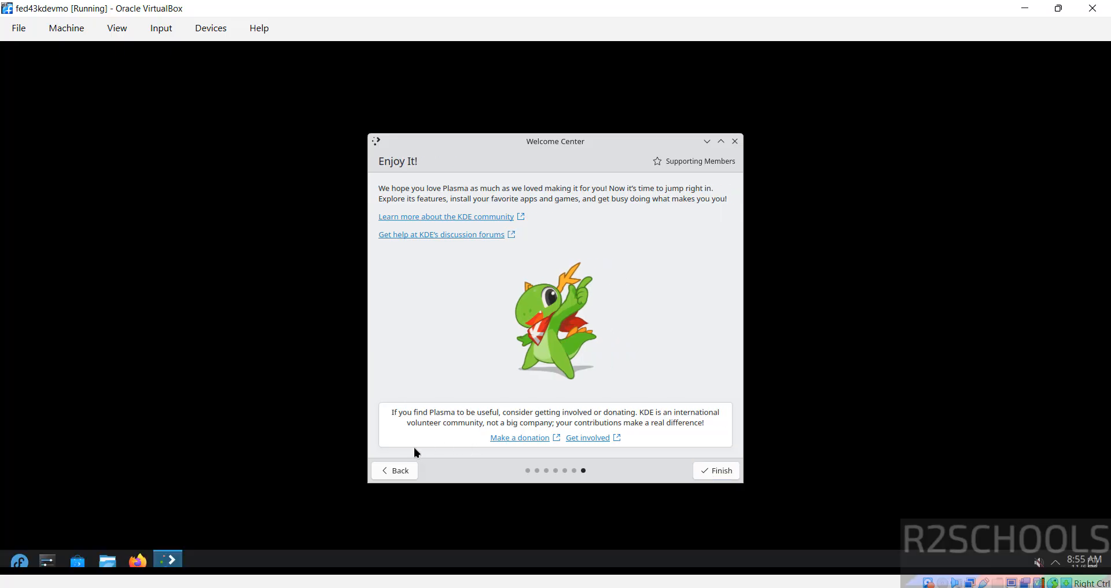
{"action": "left_click", "coordinate": [386, 472]}
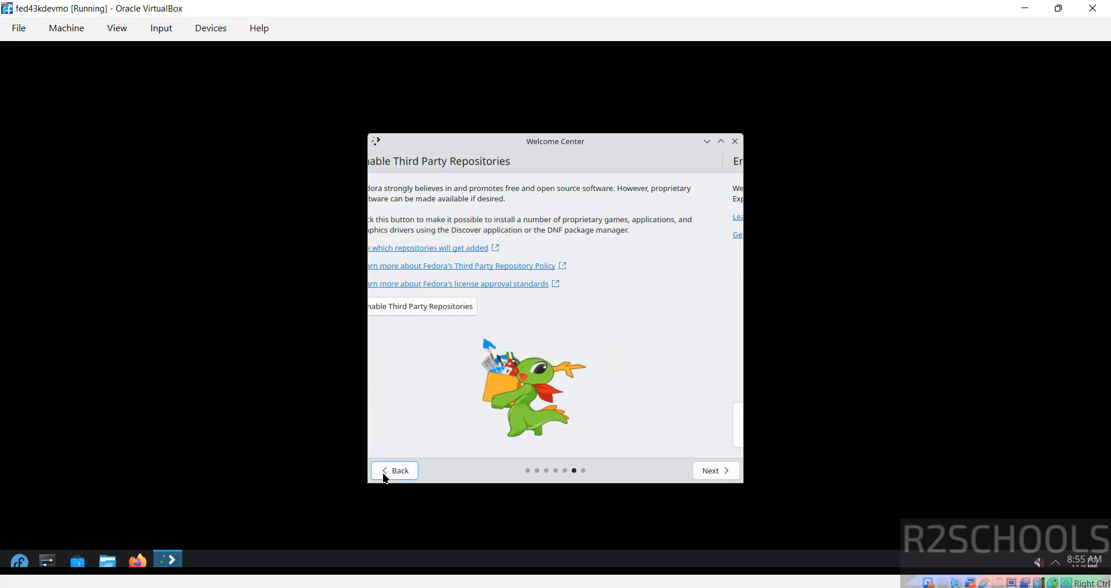
{"action": "left_click", "coordinate": [438, 307]}
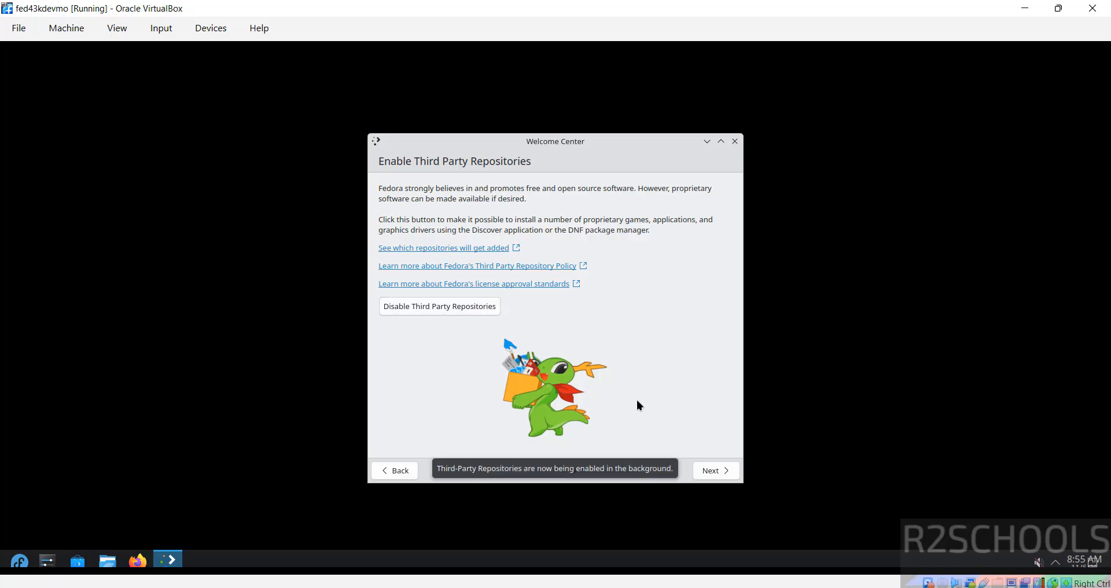
{"action": "left_click", "coordinate": [722, 476]}
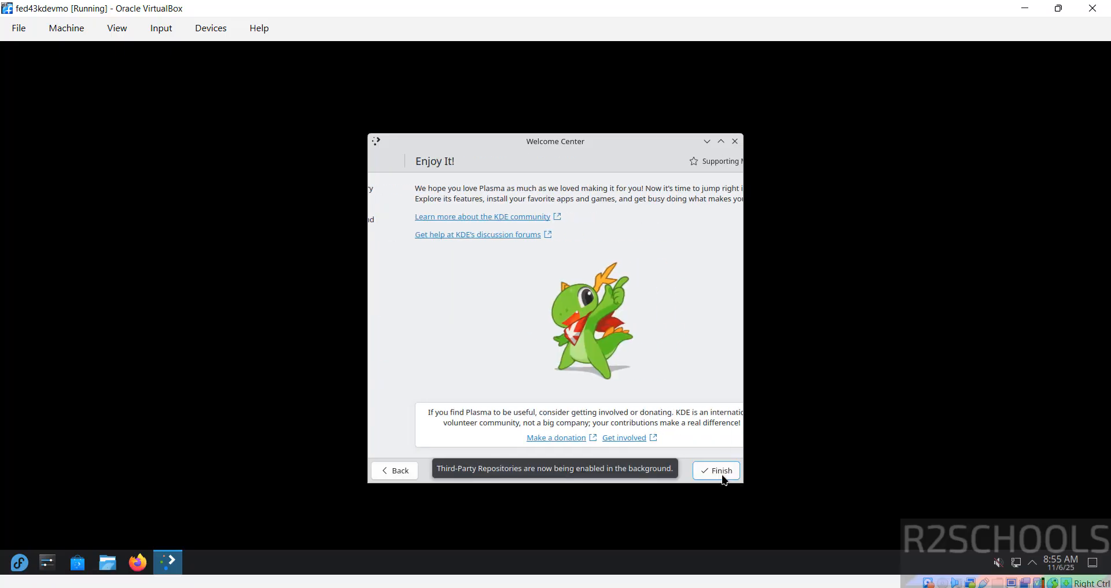
{"action": "left_click", "coordinate": [723, 477]}
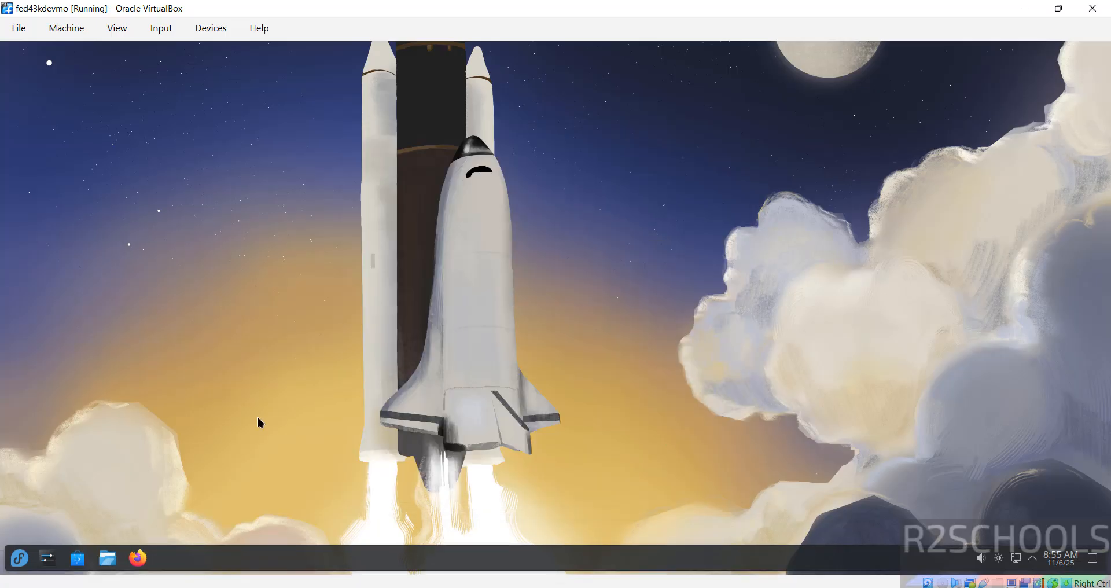
Step: Open Konsole, view /etc/os-release with more, then quit the pager and clear the screen
{"action": "left_click", "coordinate": [21, 558]}
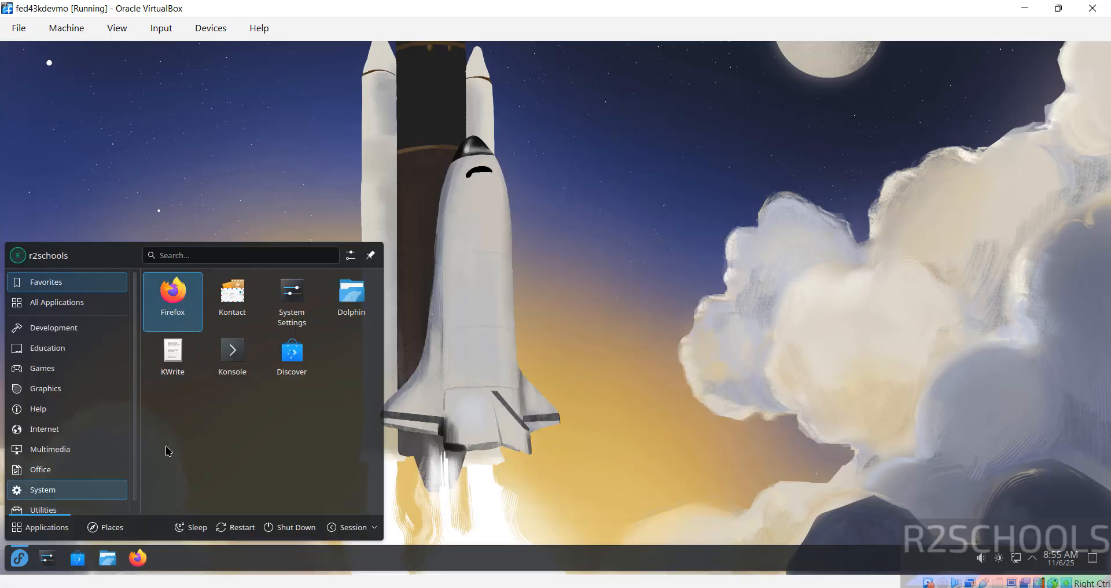
{"action": "left_click", "coordinate": [251, 346]}
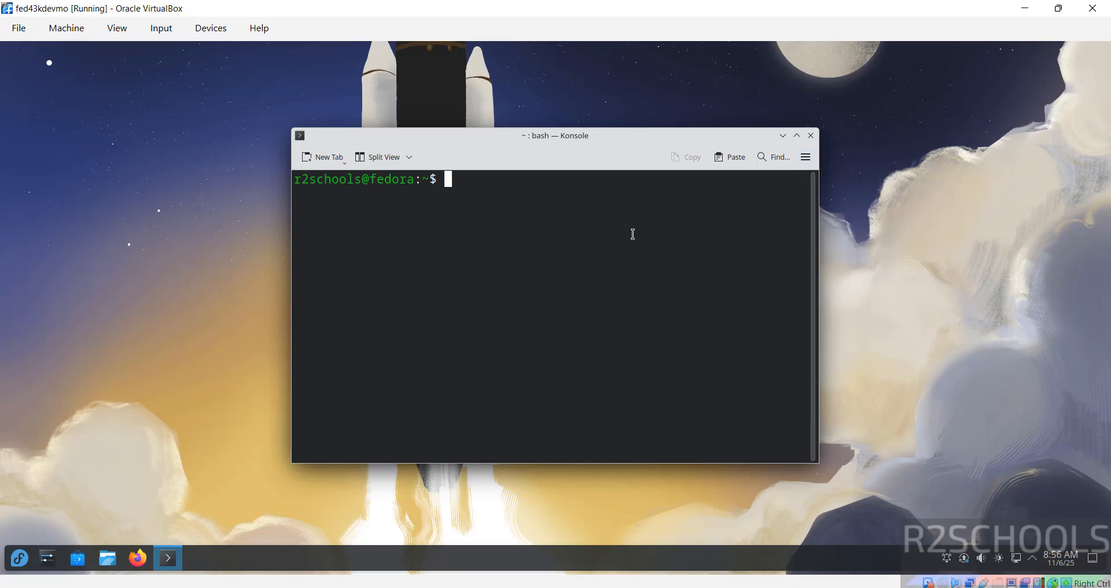
{"action": "type", "text": "more /e"}
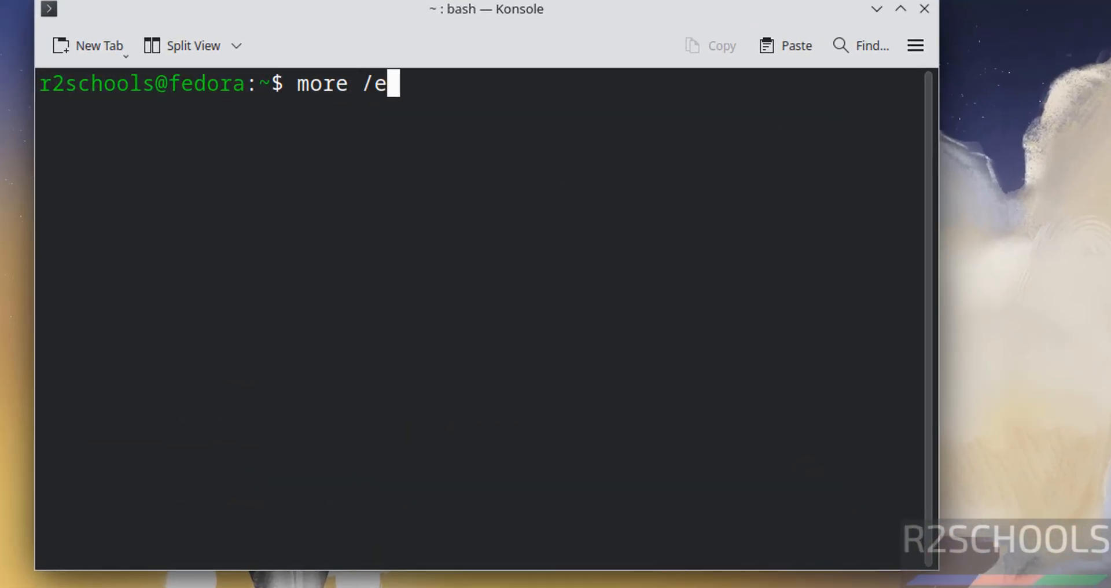
{"action": "type", "text": "tc/os-re"}
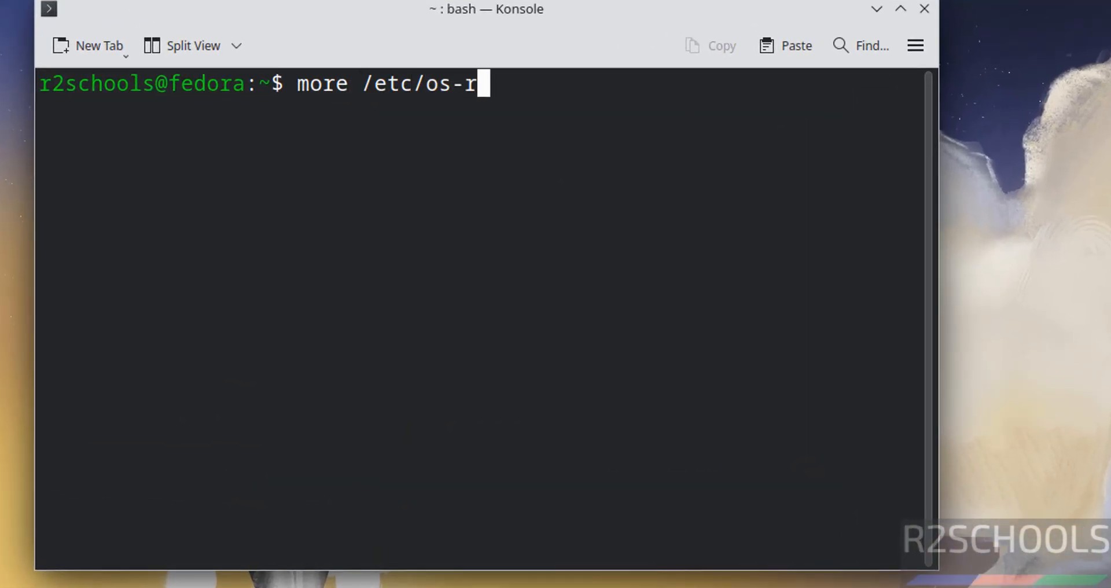
{"action": "key", "text": "Tab"}
{"action": "key", "text": "Return"}
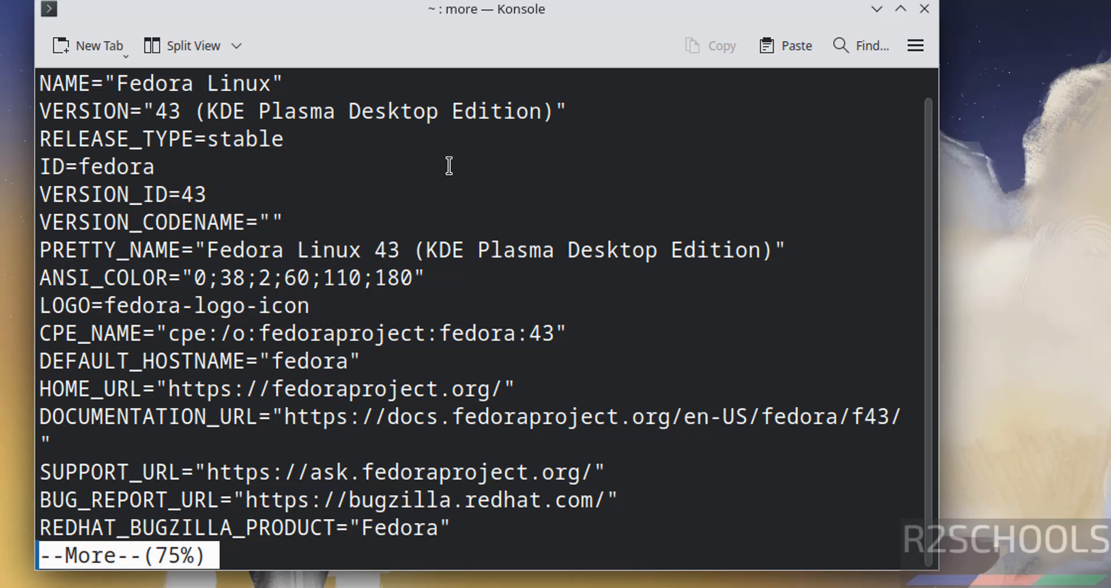
{"action": "key", "text": "q"}
{"action": "key", "text": "ctrl+l"}
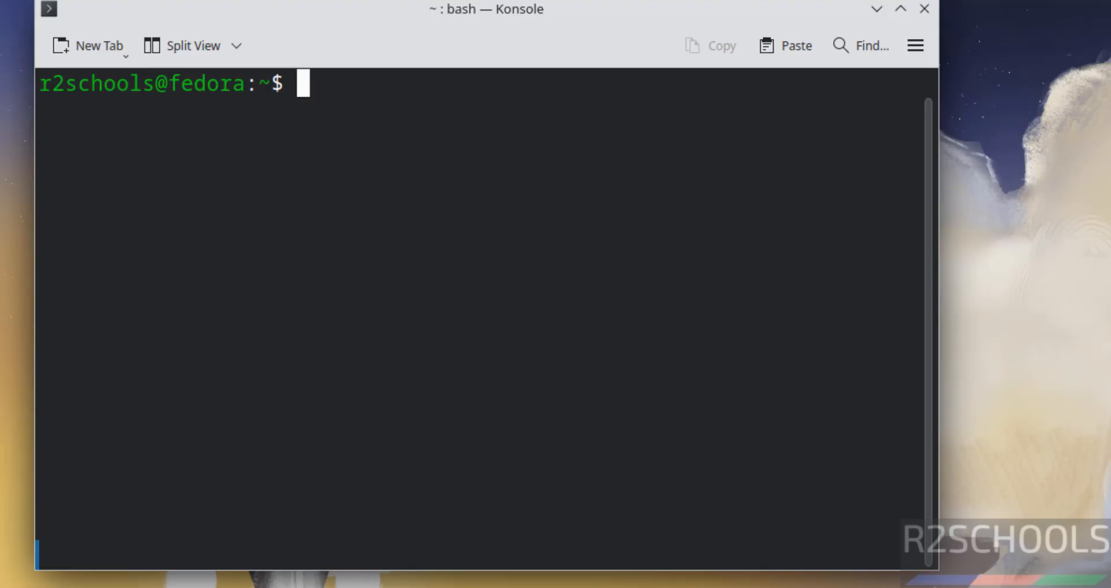
Step: Run sudo dnf update && sudo dnf upgrade, submit the sudo password and confirm the transaction with y
{"action": "type", "text": "sudo "}
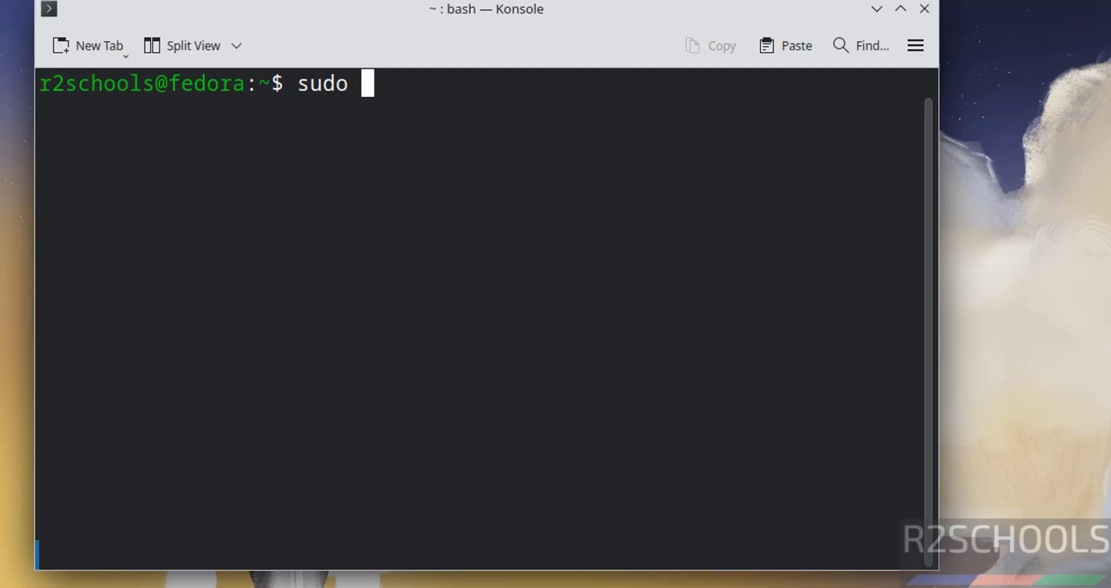
{"action": "type", "text": "dnf update "}
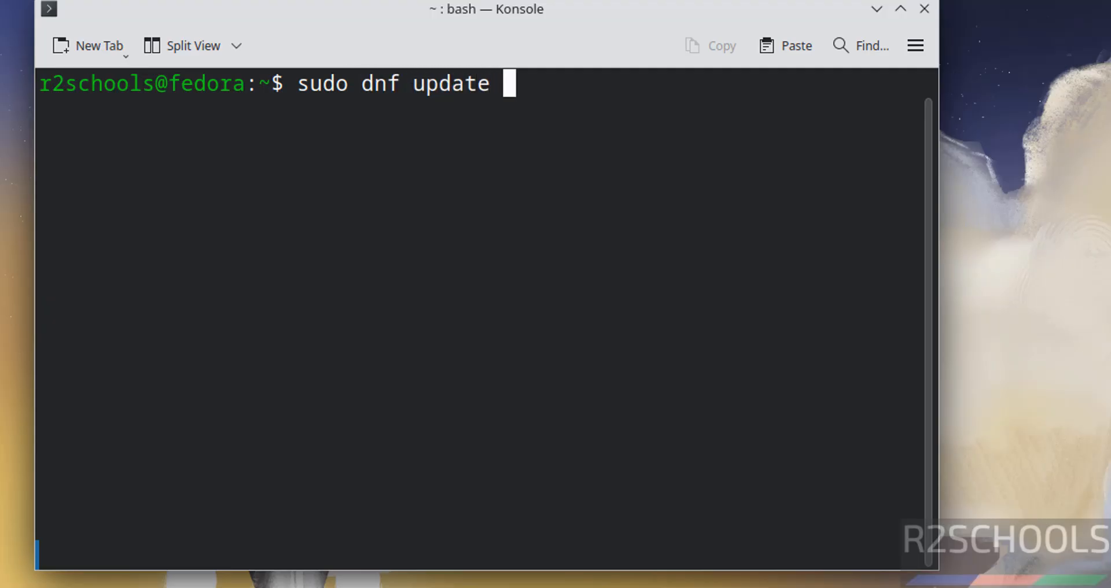
{"action": "type", "text": "&& sudo d"}
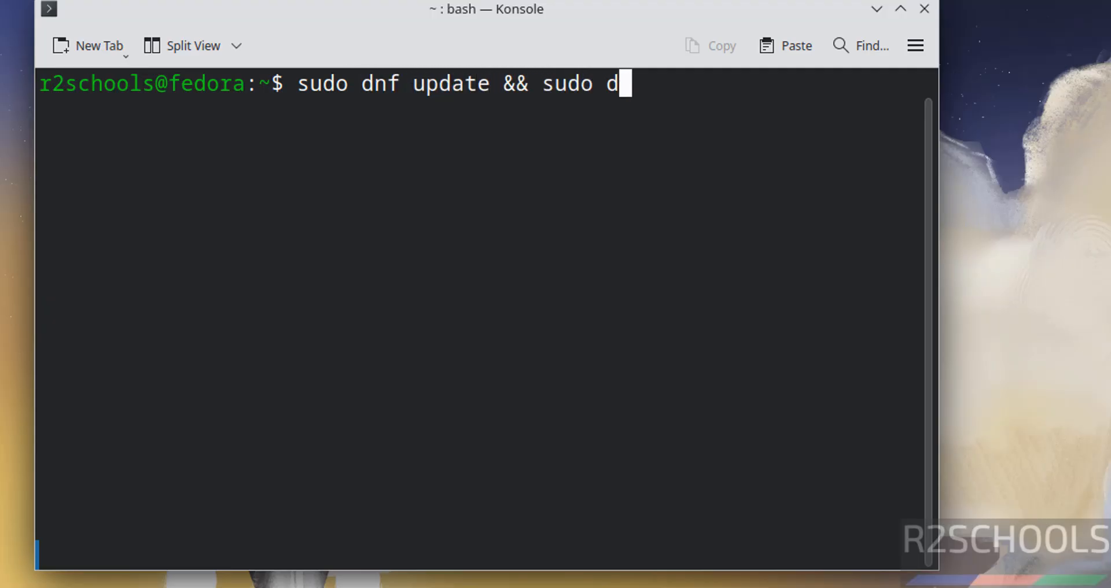
{"action": "type", "text": "nf upgrade"}
{"action": "key", "text": "Return"}
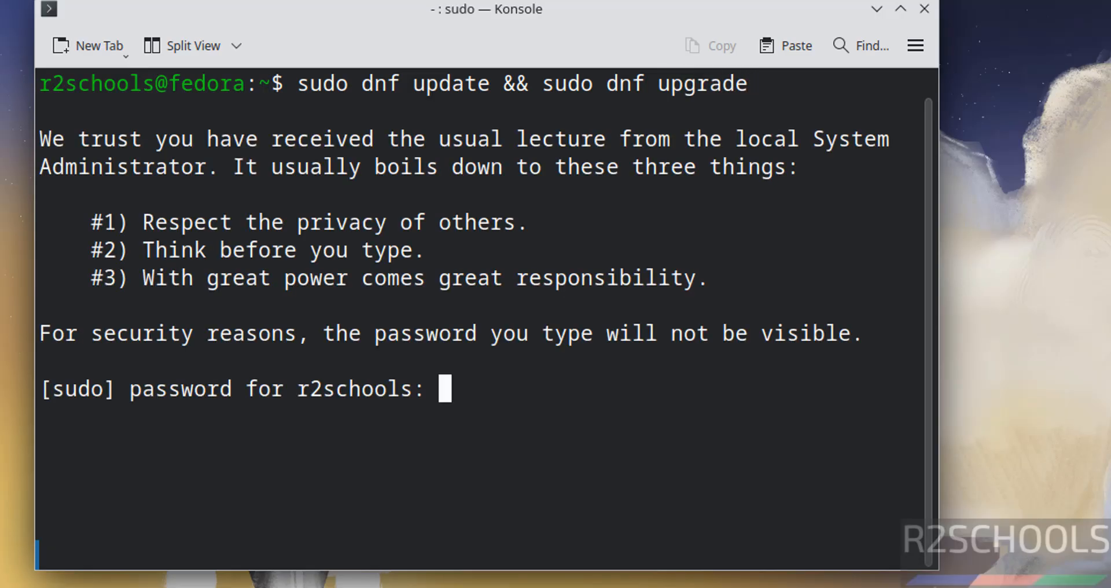
{"action": "key", "text": "Return"}
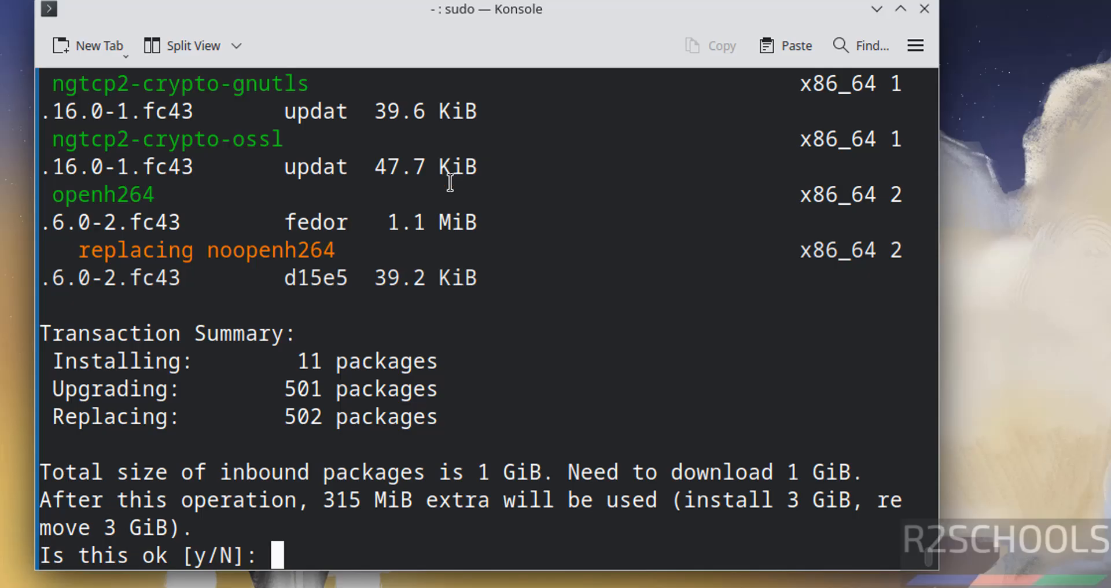
{"action": "type", "text": "y"}
{"action": "key", "text": "Return"}
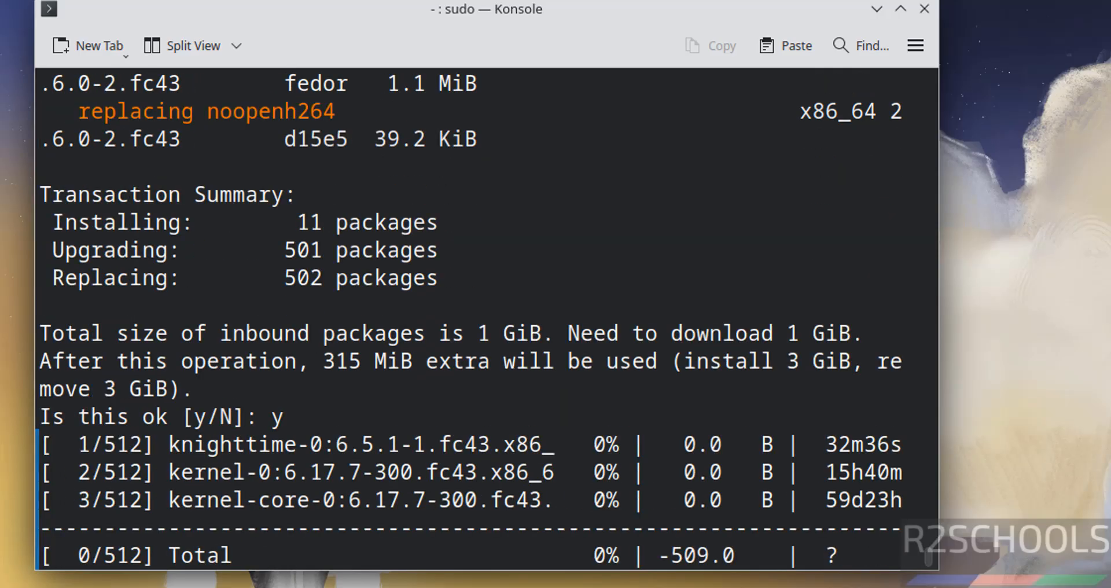